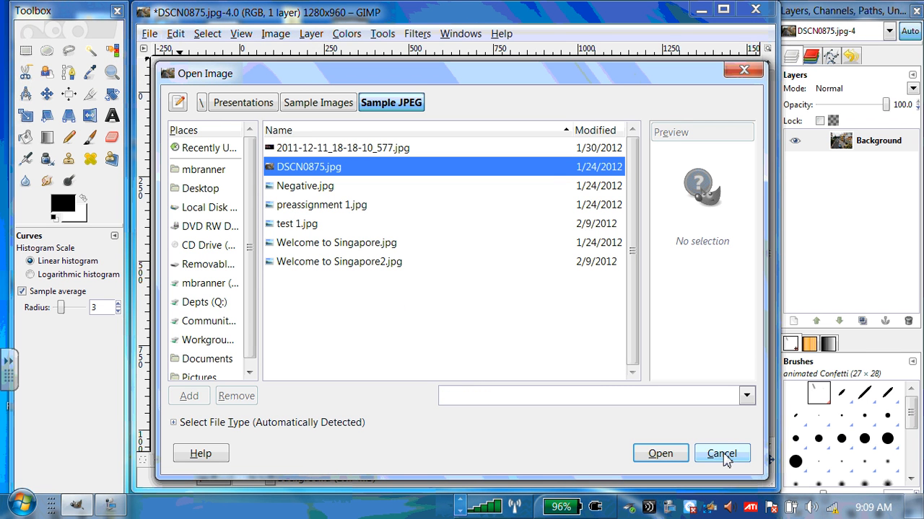
- Open DSCN0875.jpg from the Sample JPEG folder keeping its embedded color profile, and close this extra copy
{"action": "left_click", "coordinate": [373, 169]}
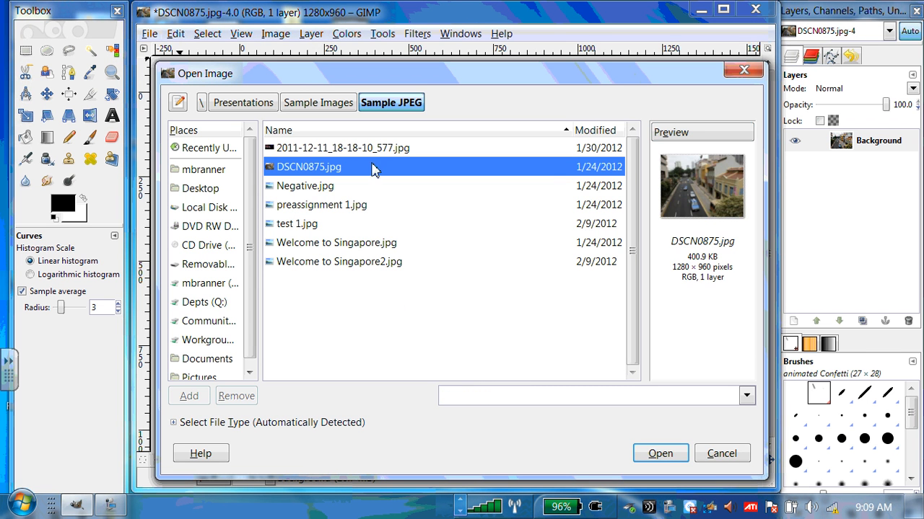
{"action": "left_click", "coordinate": [671, 454]}
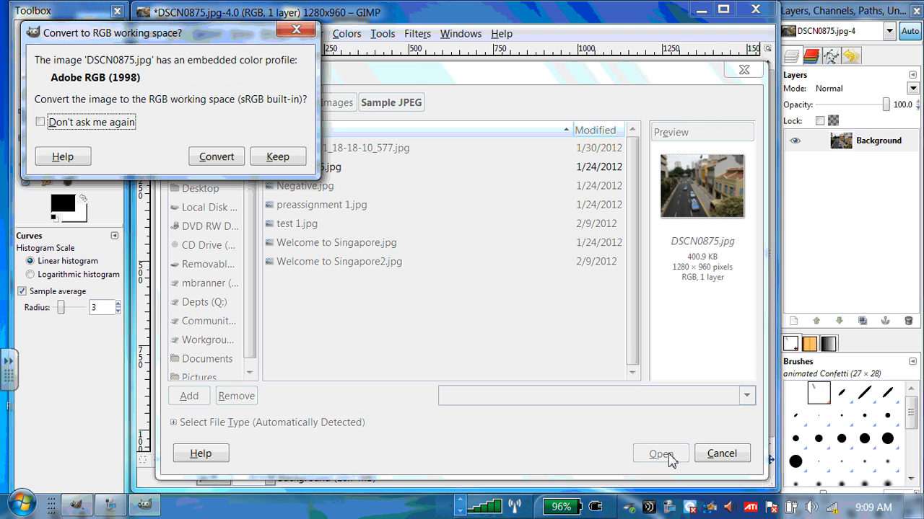
{"action": "left_click", "coordinate": [268, 158]}
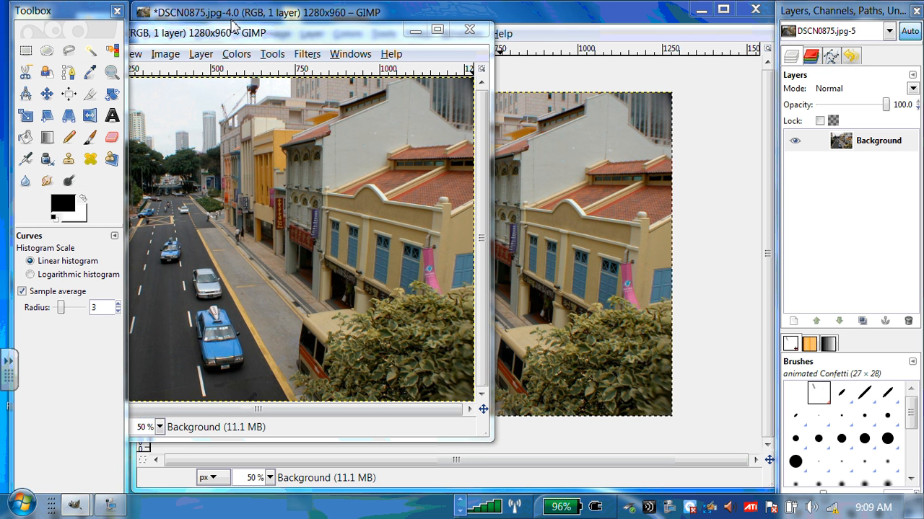
{"action": "left_click", "coordinate": [469, 29]}
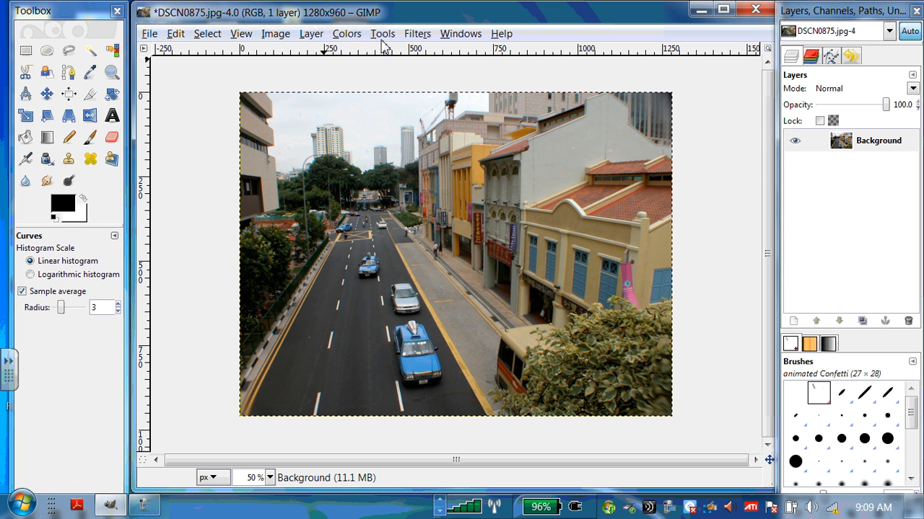
- Try a Levels adjustment on the street photo with the Value channel's white input at 229, and undo it
{"action": "left_click", "coordinate": [346, 34]}
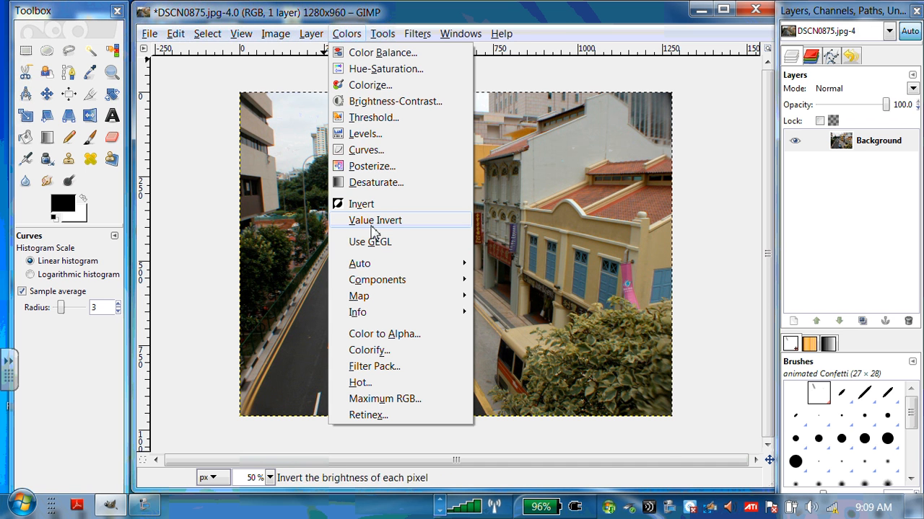
{"action": "left_click", "coordinate": [391, 137]}
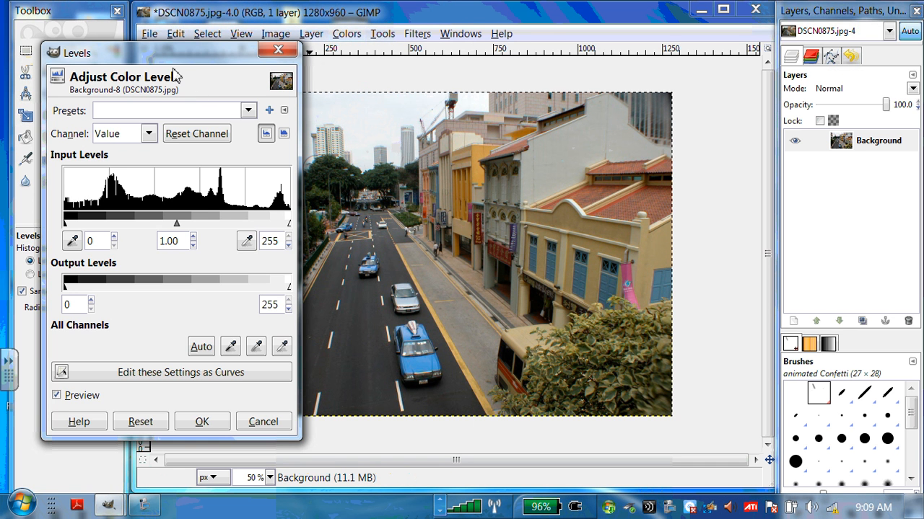
{"action": "left_click_drag", "start_coordinate": [181, 57], "coordinate": [124, 54]}
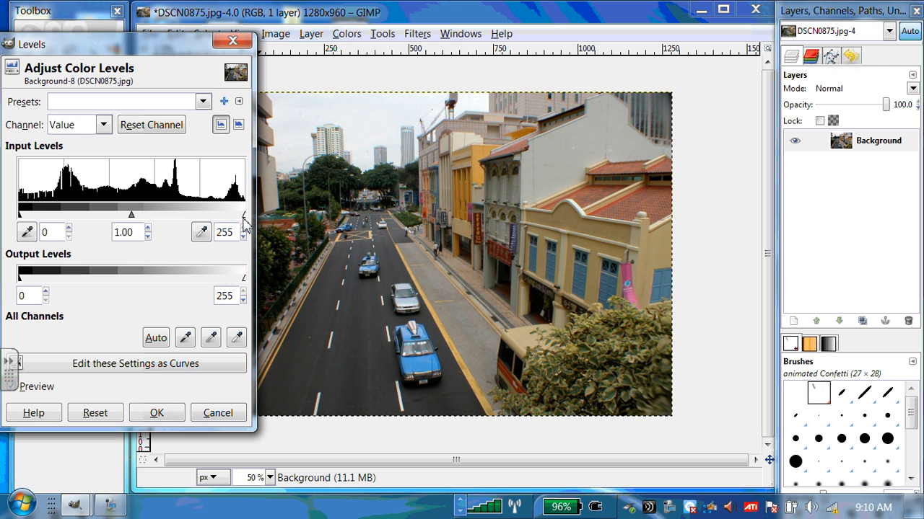
{"action": "left_click_drag", "start_coordinate": [243, 214], "coordinate": [224, 216]}
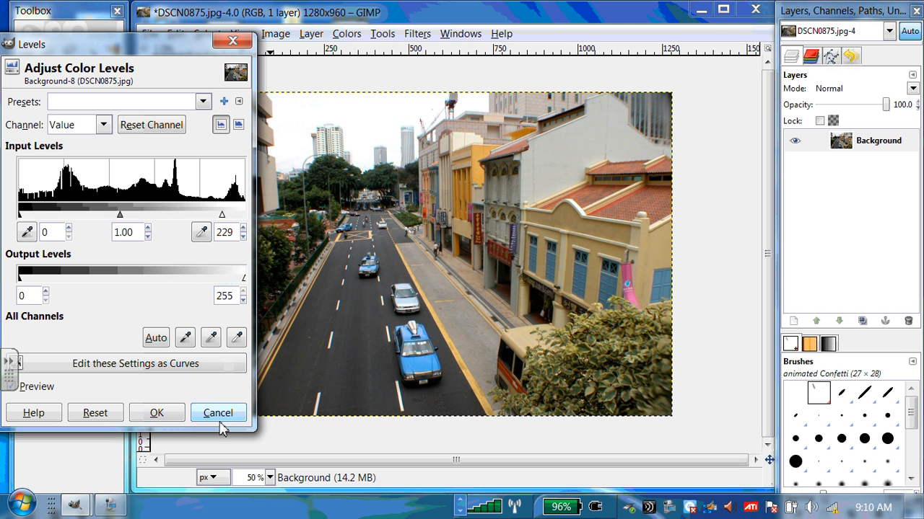
{"action": "left_click", "coordinate": [157, 411]}
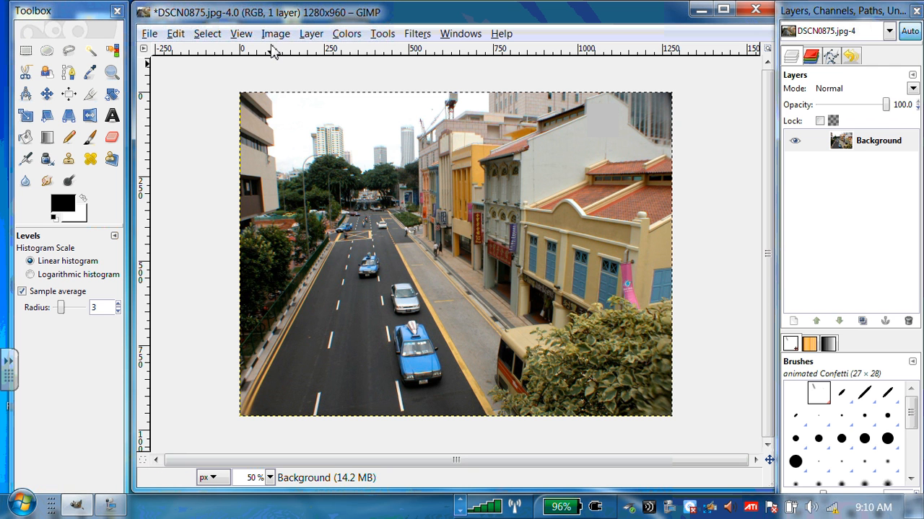
{"action": "key", "text": "ctrl+z"}
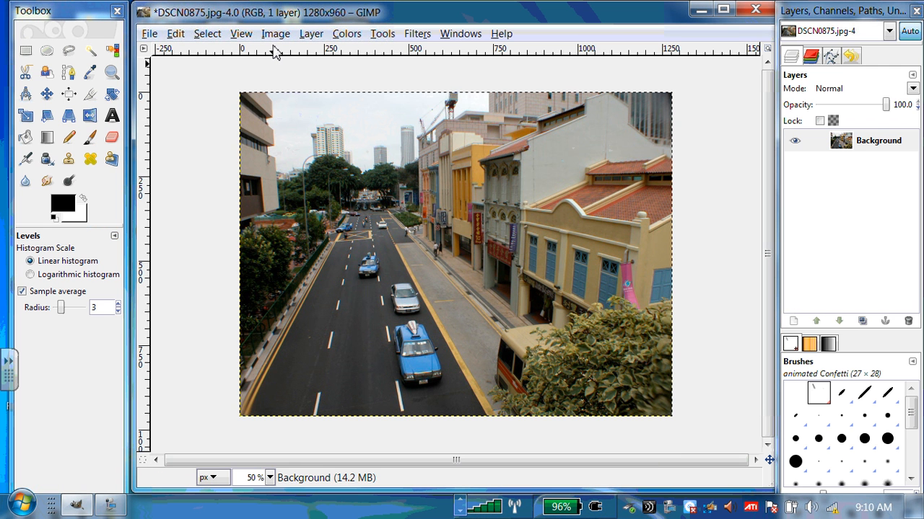
- Try brightening the photo slightly with Curves by raising one point in the Value curve's darker midtones
{"action": "left_click", "coordinate": [347, 33]}
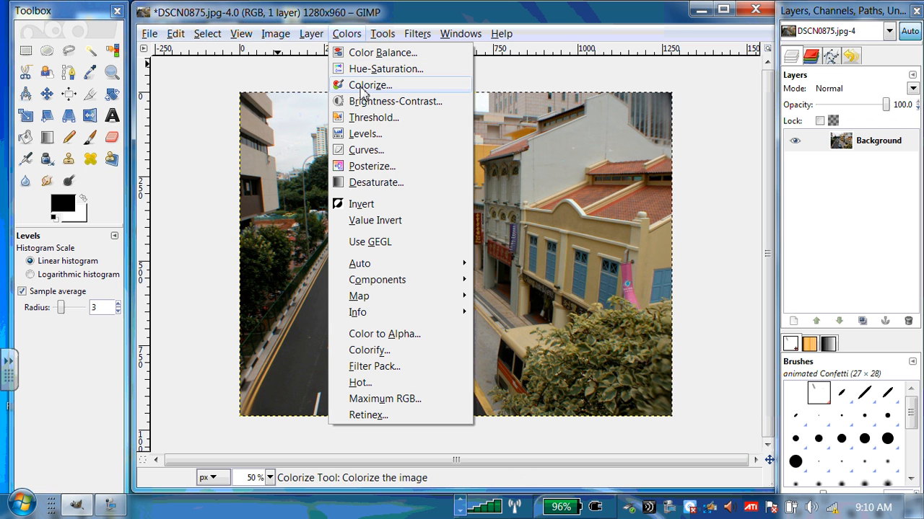
{"action": "left_click", "coordinate": [364, 150]}
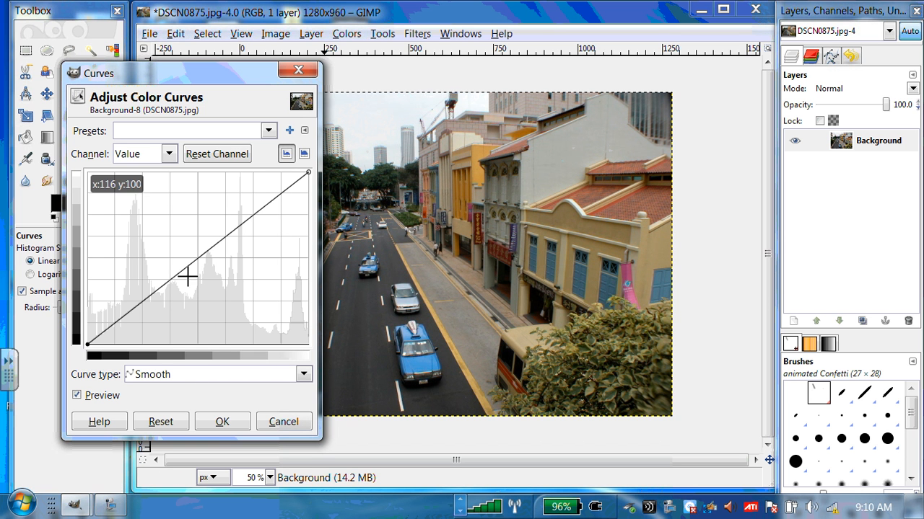
{"action": "left_click_drag", "start_coordinate": [184, 274], "coordinate": [161, 287]}
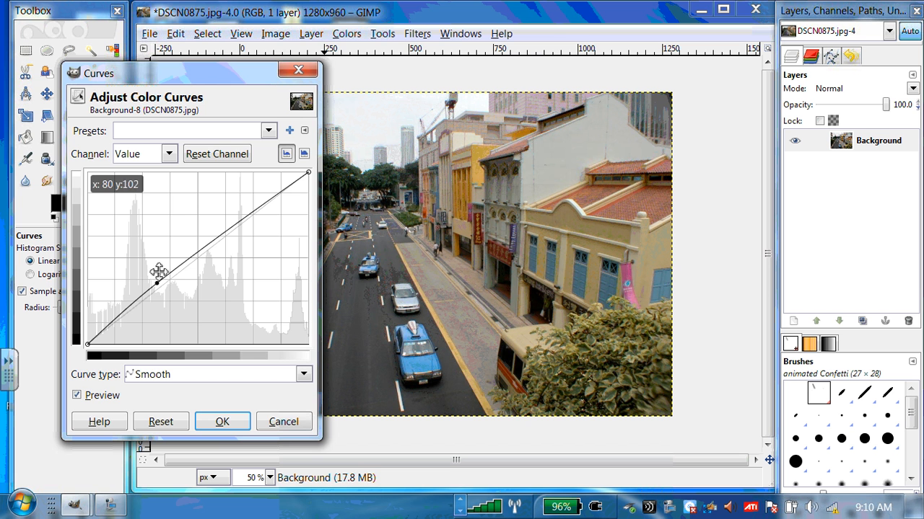
{"action": "left_click", "coordinate": [222, 422]}
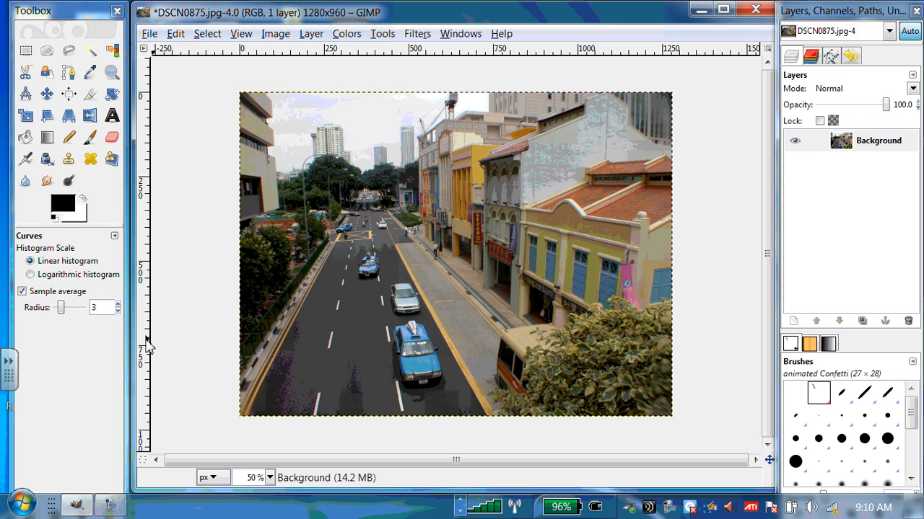
- Try a Levels adjustment on the photo with the Value channel's white input at 247 and midtone gamma at 1.08
{"action": "left_click", "coordinate": [278, 37]}
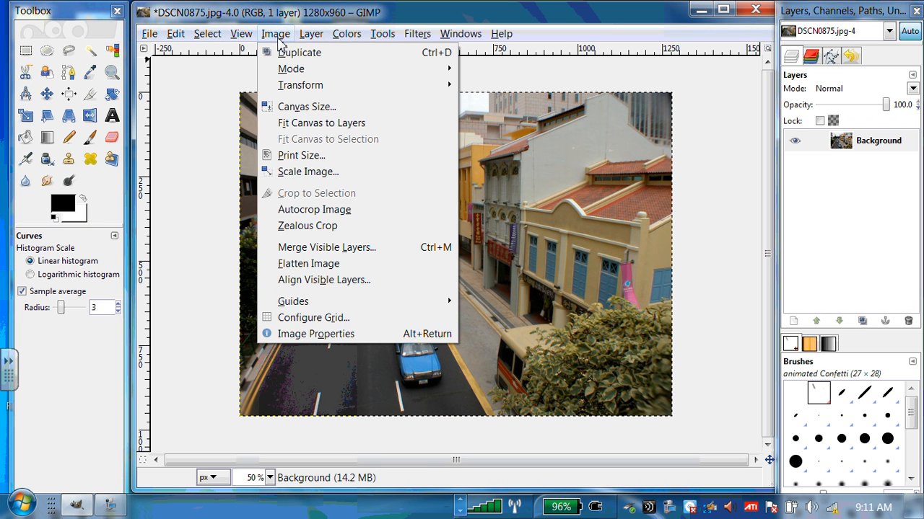
{"action": "mouse_move", "coordinate": [346, 34]}
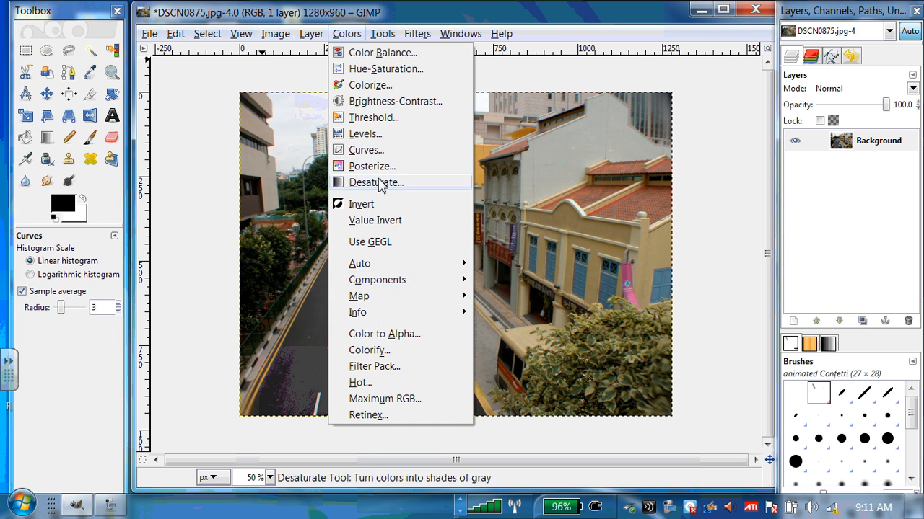
{"action": "left_click", "coordinate": [365, 134]}
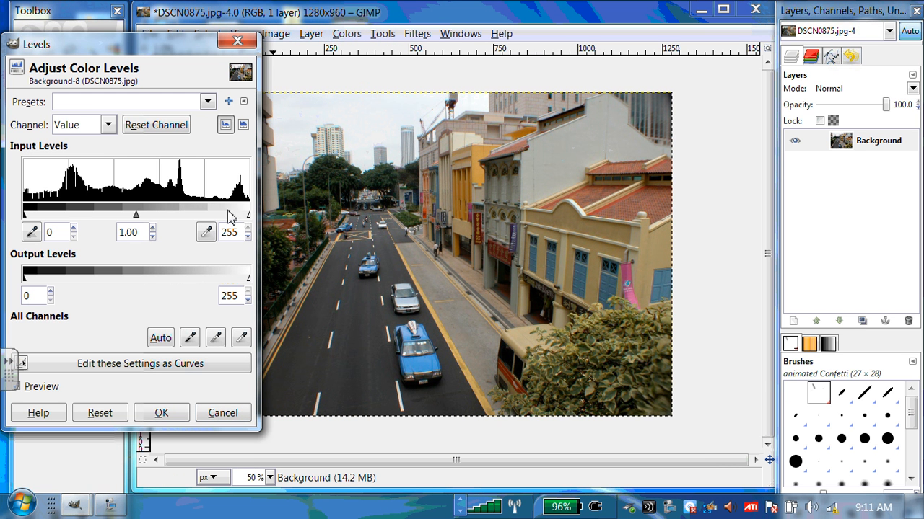
{"action": "left_click_drag", "start_coordinate": [248, 216], "coordinate": [242, 218]}
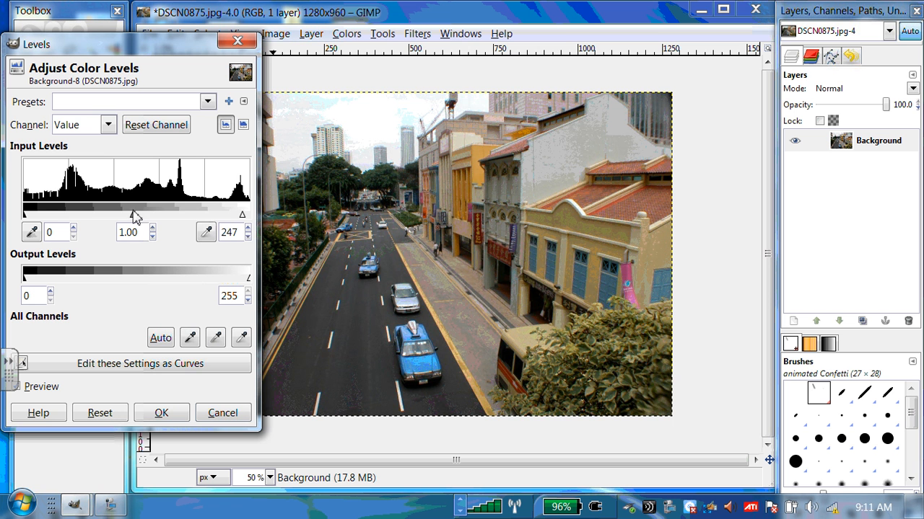
{"action": "mouse_move", "coordinate": [133, 214]}
{"action": "left_mouse_down"}
{"action": "mouse_move", "coordinate": [122, 216]}
{"action": "mouse_move", "coordinate": [132, 216]}
{"action": "left_mouse_up"}
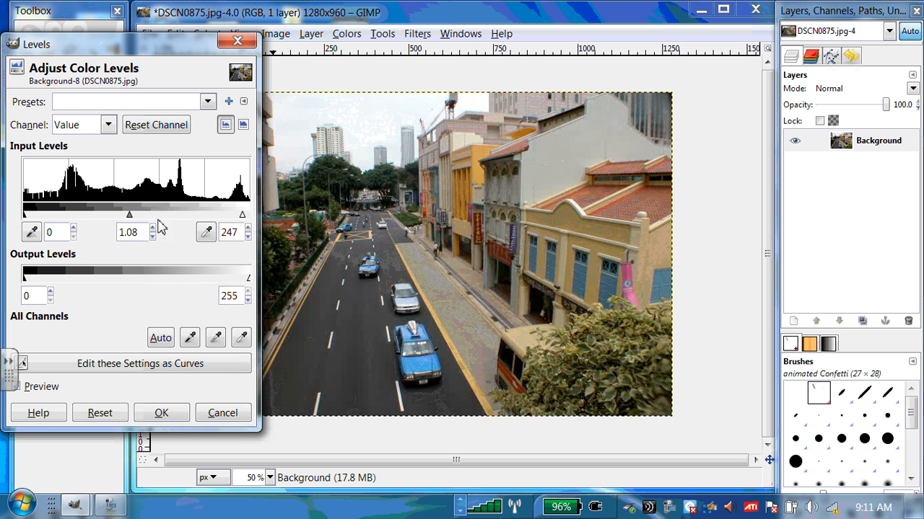
{"action": "left_click", "coordinate": [175, 416]}
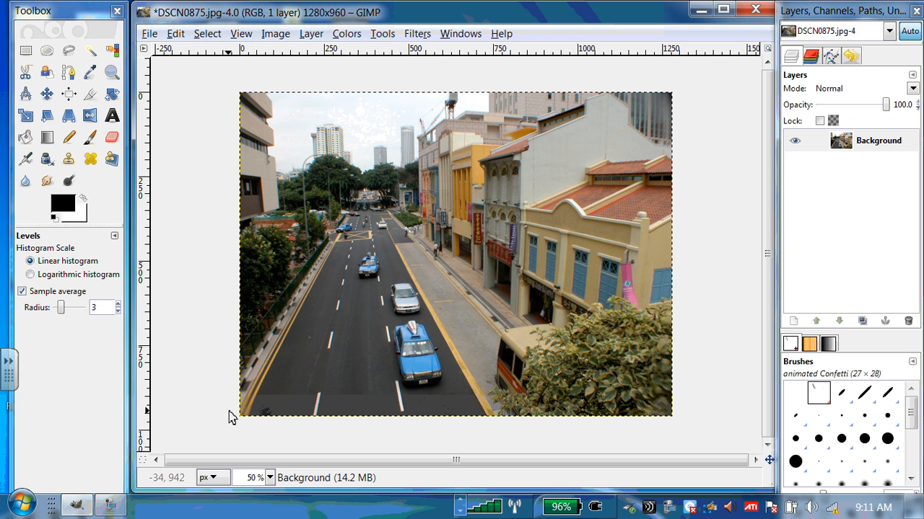
- Brighten the photo with Curves by raising one Value curve point in the darker midtones and another in the highlights
{"action": "left_click", "coordinate": [314, 34]}
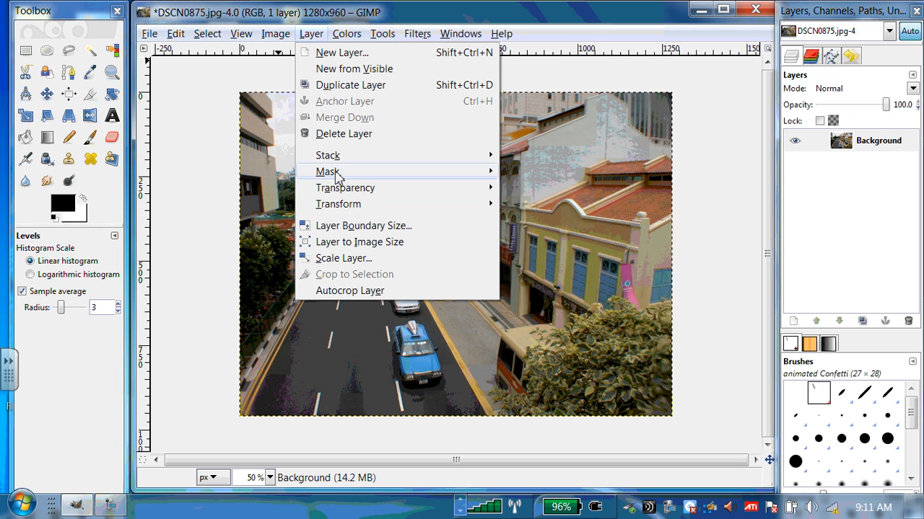
{"action": "left_click", "coordinate": [348, 34]}
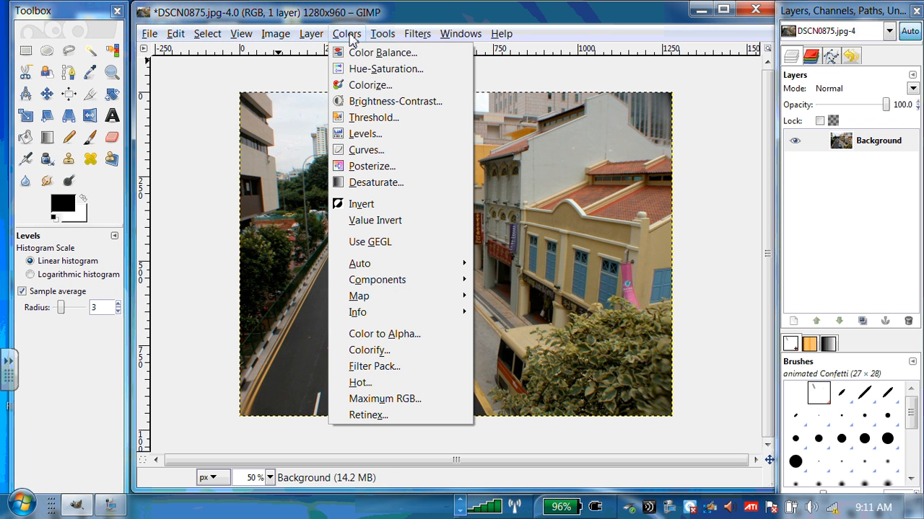
{"action": "left_click", "coordinate": [364, 149]}
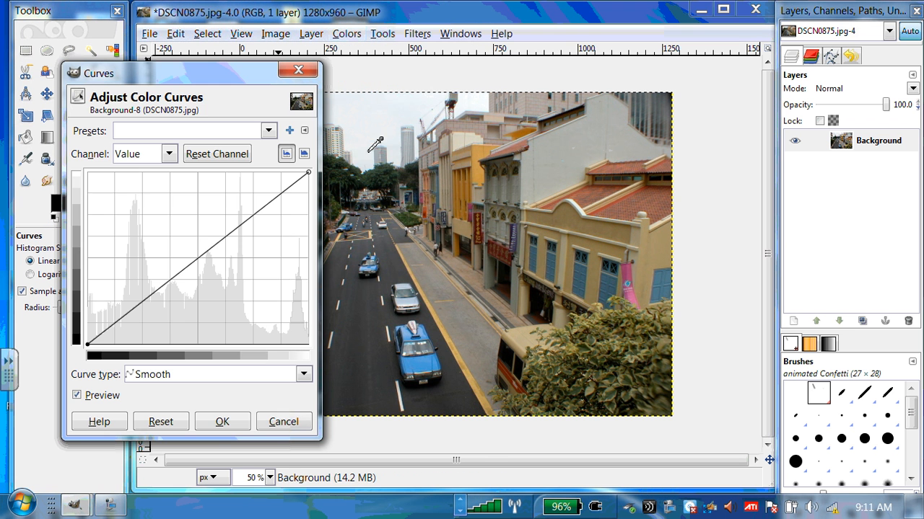
{"action": "left_click", "coordinate": [175, 274]}
{"action": "left_click_drag", "start_coordinate": [175, 274], "coordinate": [170, 268]}
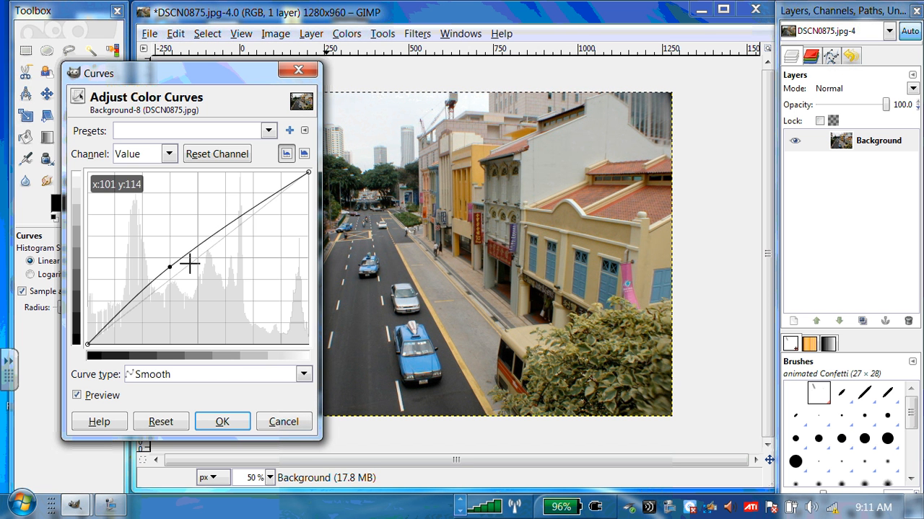
{"action": "left_click", "coordinate": [263, 202]}
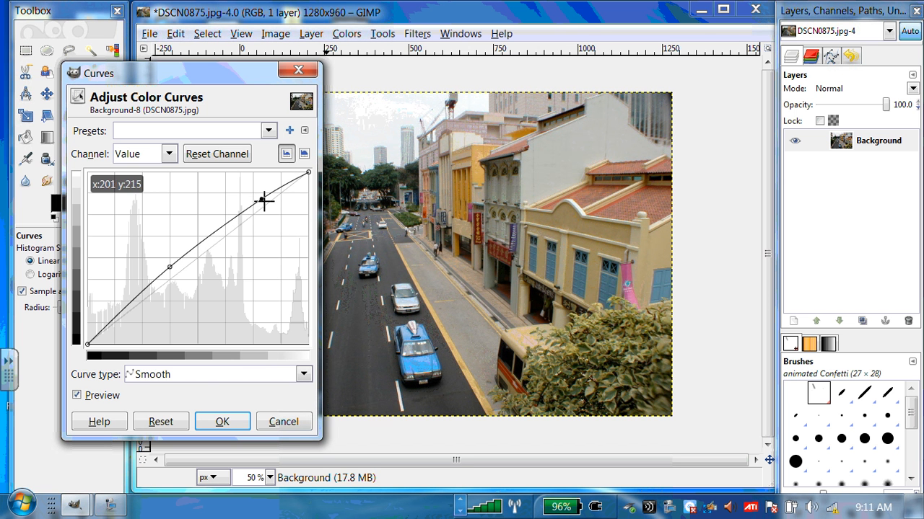
{"action": "left_click", "coordinate": [223, 422]}
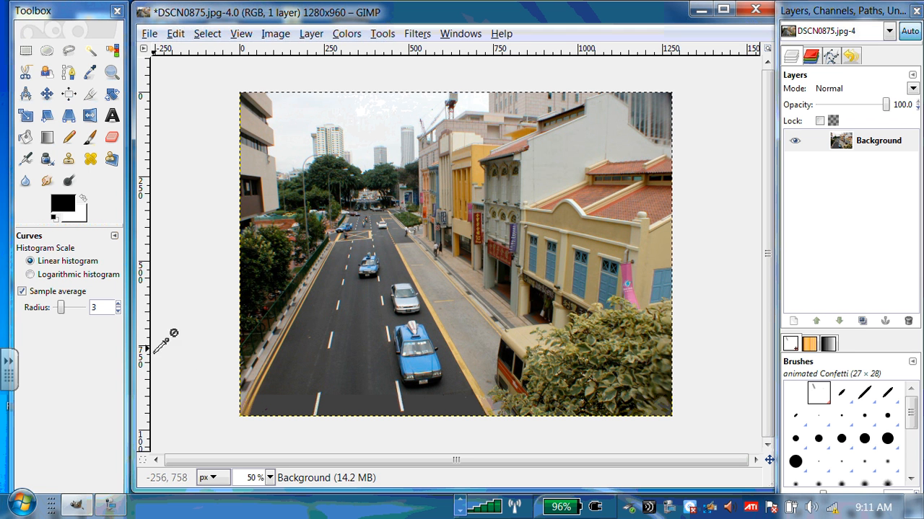
- Select a rectangle of about 1218 × 948 px that excludes the photo's left edge, and crop the image to it
{"action": "left_click", "coordinate": [25, 51]}
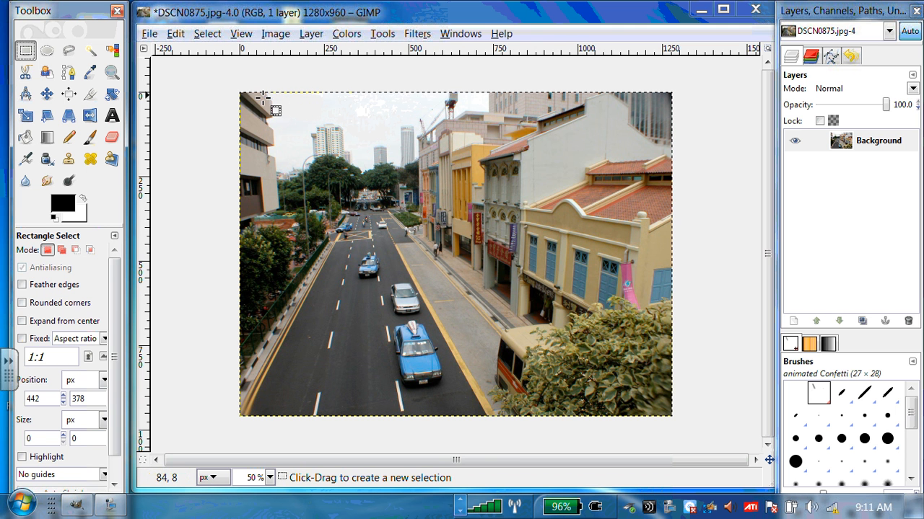
{"action": "mouse_move", "coordinate": [262, 95]}
{"action": "left_mouse_down"}
{"action": "mouse_move", "coordinate": [525, 382]}
{"action": "mouse_move", "coordinate": [676, 419]}
{"action": "mouse_move", "coordinate": [672, 412]}
{"action": "left_mouse_up"}
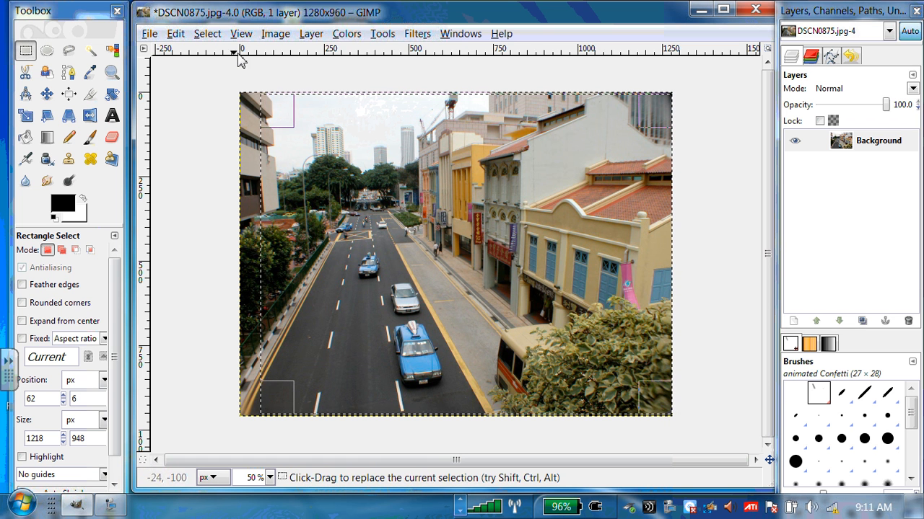
{"action": "left_click", "coordinate": [273, 36]}
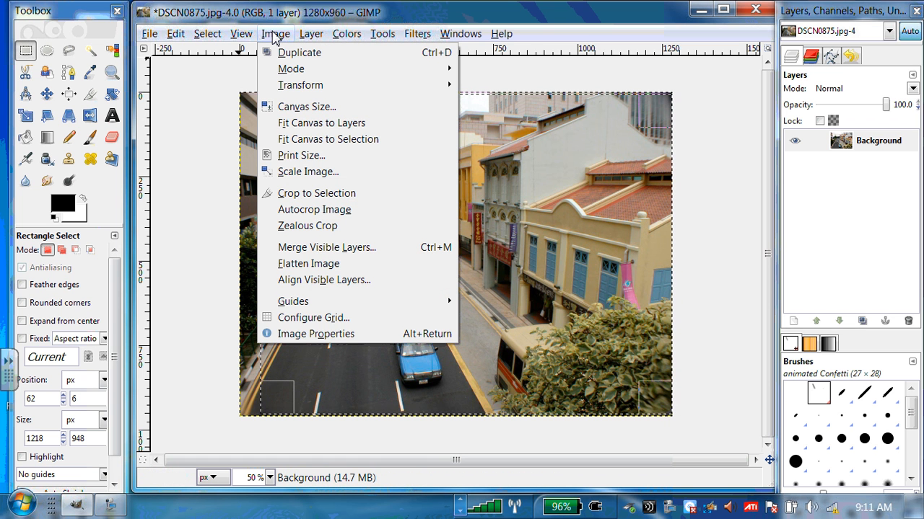
{"action": "left_click", "coordinate": [281, 193]}
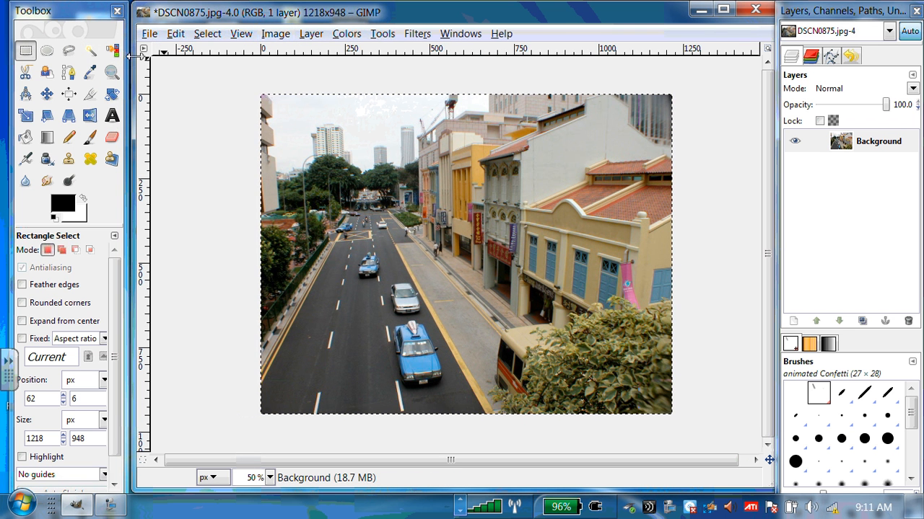
- Bring up the Save As options for the cropped photo and cancel without saving
{"action": "left_click", "coordinate": [150, 34]}
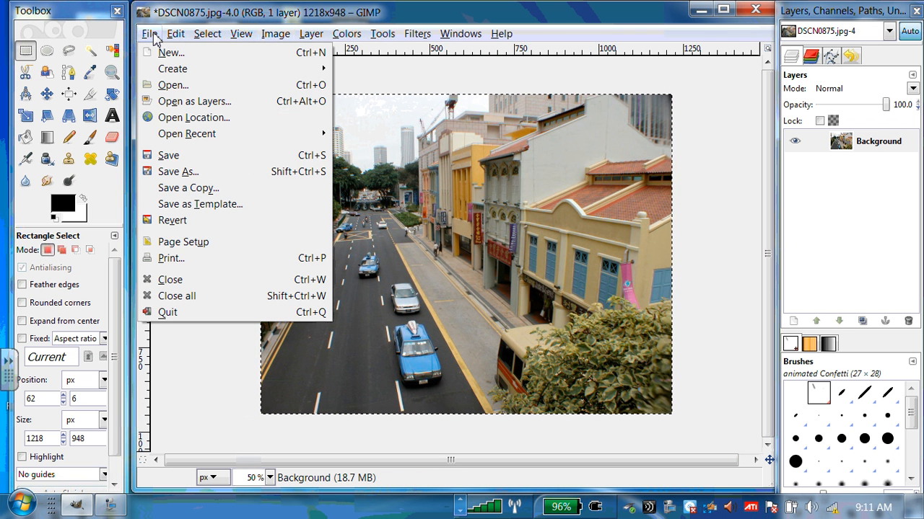
{"action": "left_click", "coordinate": [182, 173]}
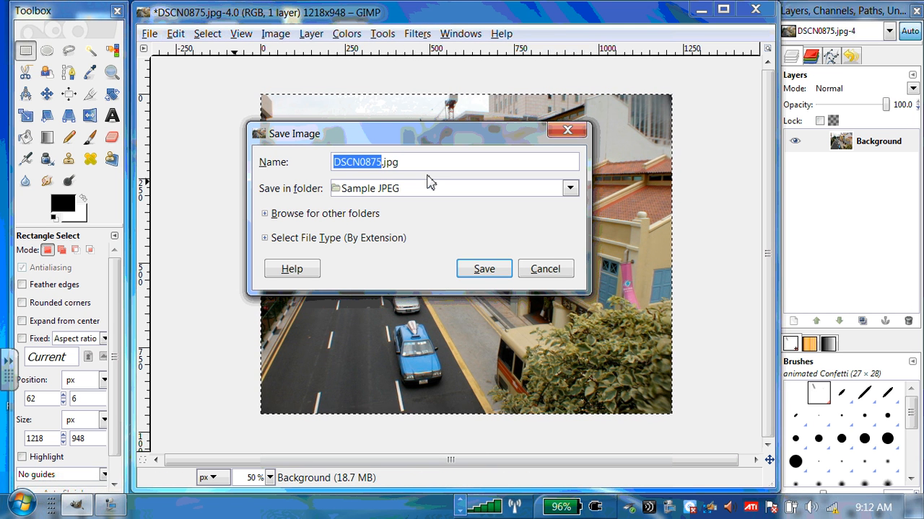
{"action": "left_click", "coordinate": [545, 269]}
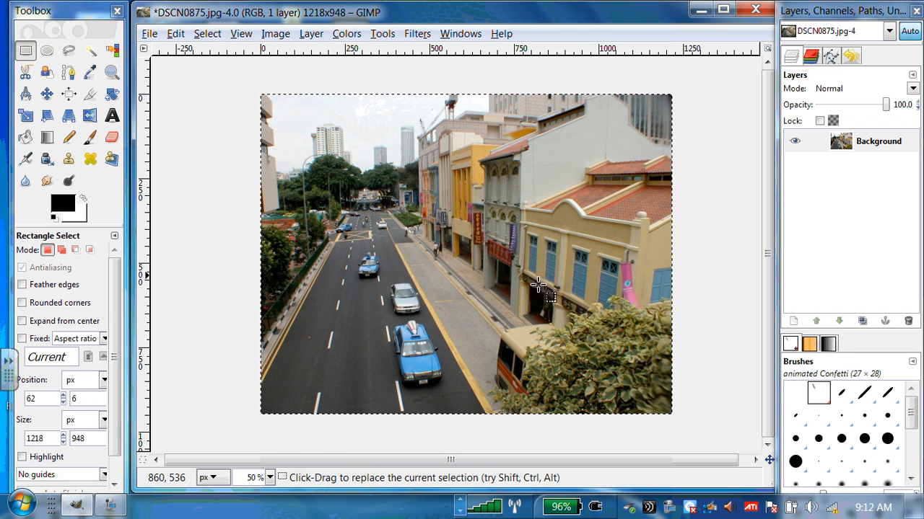
{"action": "left_click", "coordinate": [273, 35]}
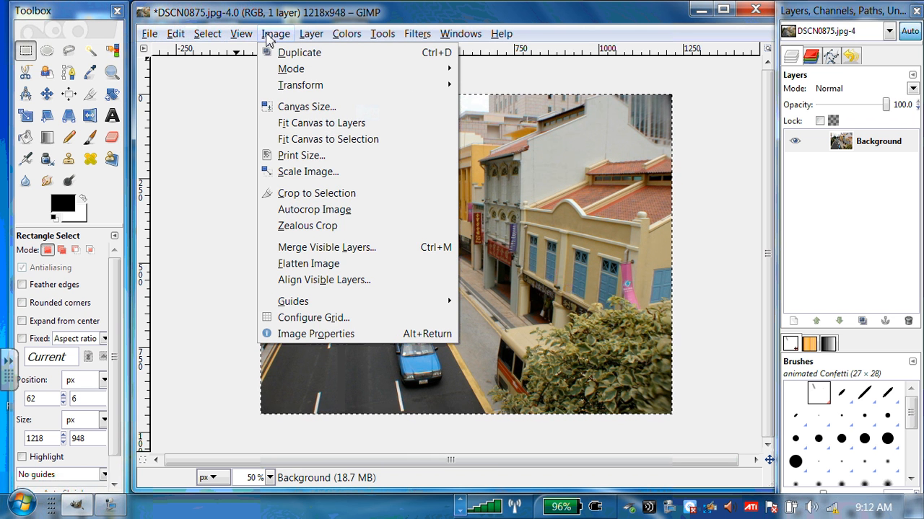
{"action": "mouse_move", "coordinate": [206, 35]}
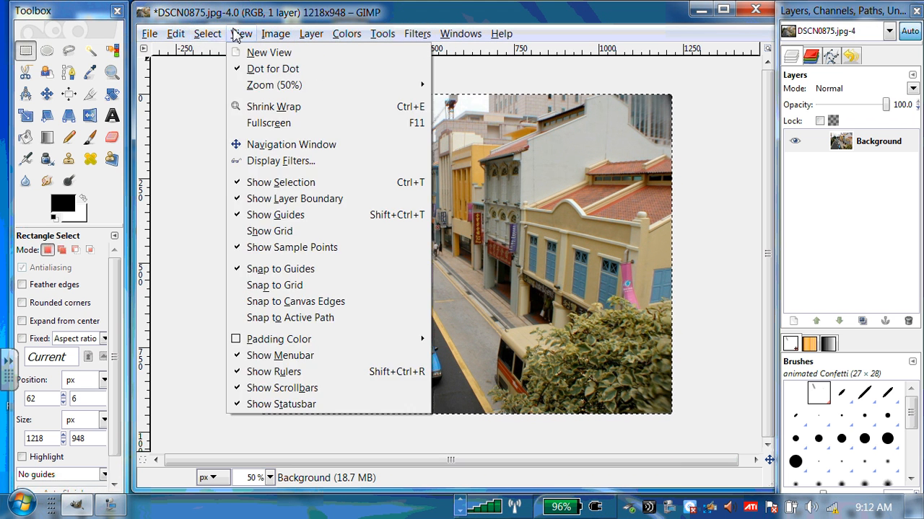
{"action": "mouse_move", "coordinate": [172, 39]}
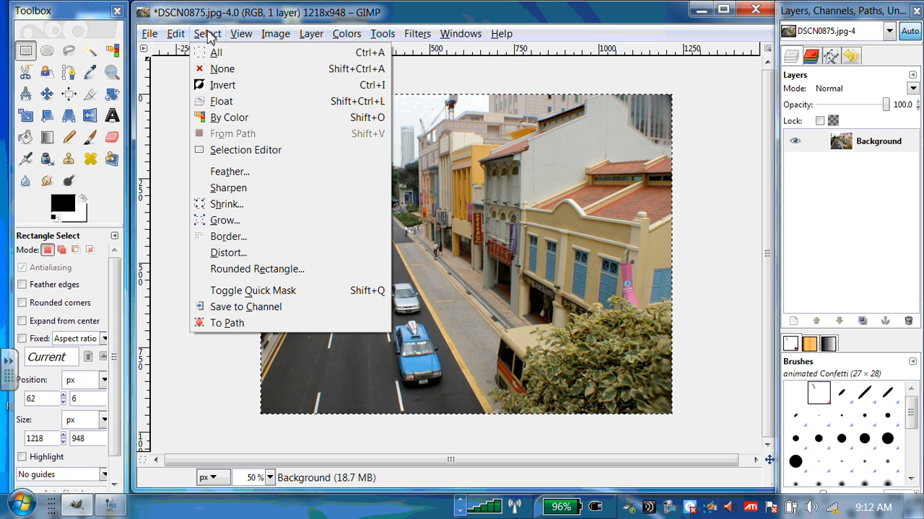
{"action": "mouse_move", "coordinate": [236, 40]}
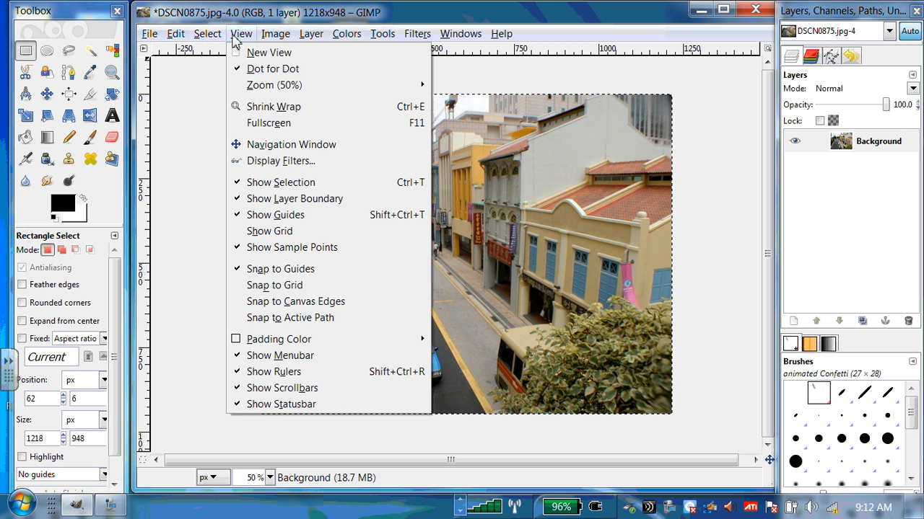
{"action": "mouse_move", "coordinate": [264, 40]}
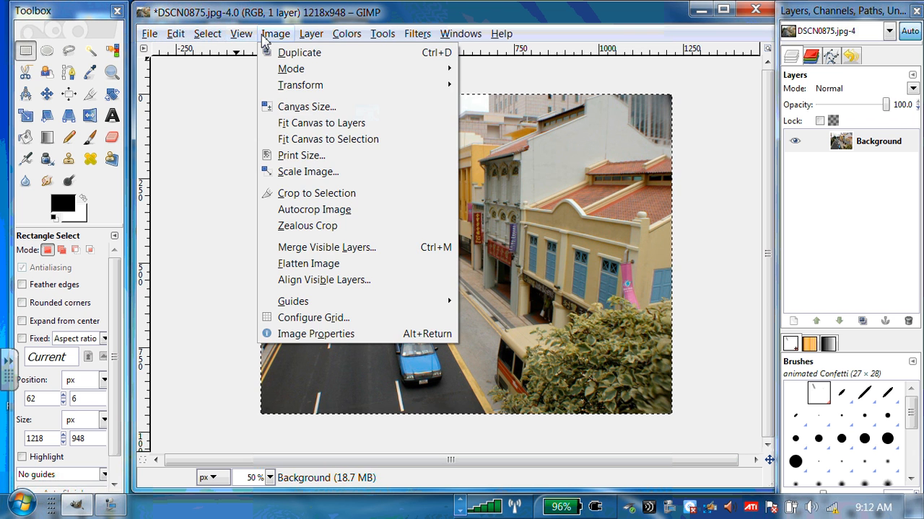
{"action": "left_click", "coordinate": [264, 37]}
{"action": "left_click", "coordinate": [308, 38]}
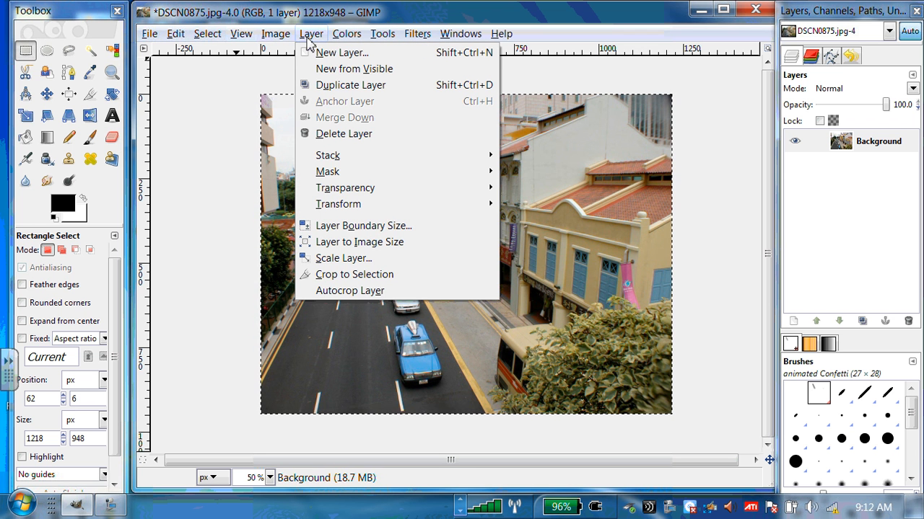
{"action": "mouse_move", "coordinate": [334, 41]}
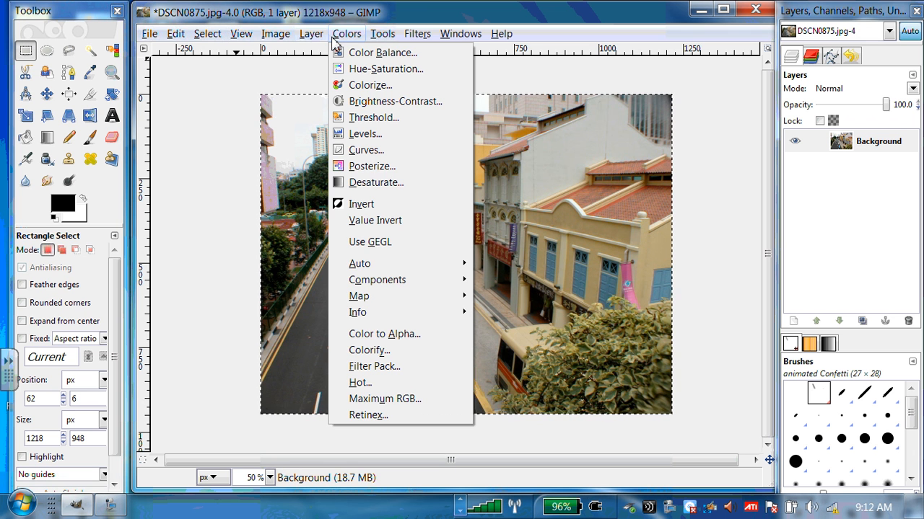
{"action": "mouse_move", "coordinate": [373, 42]}
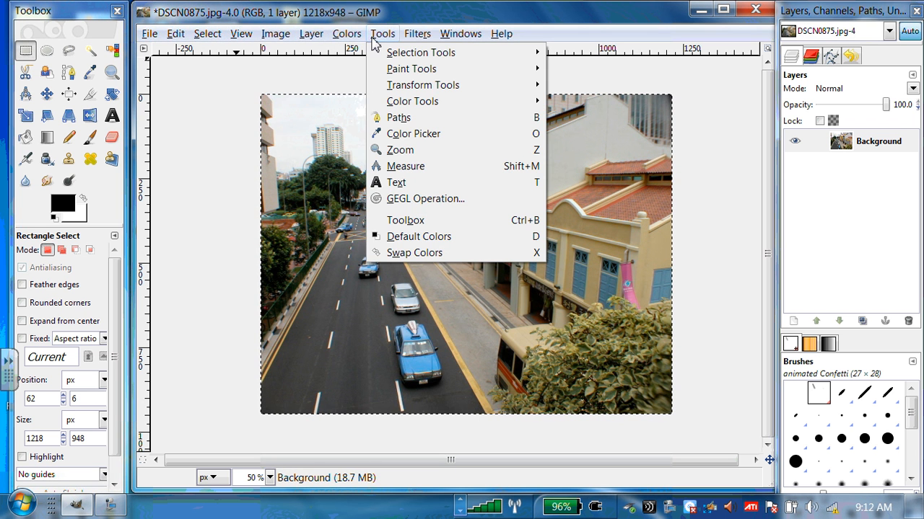
{"action": "mouse_move", "coordinate": [407, 40]}
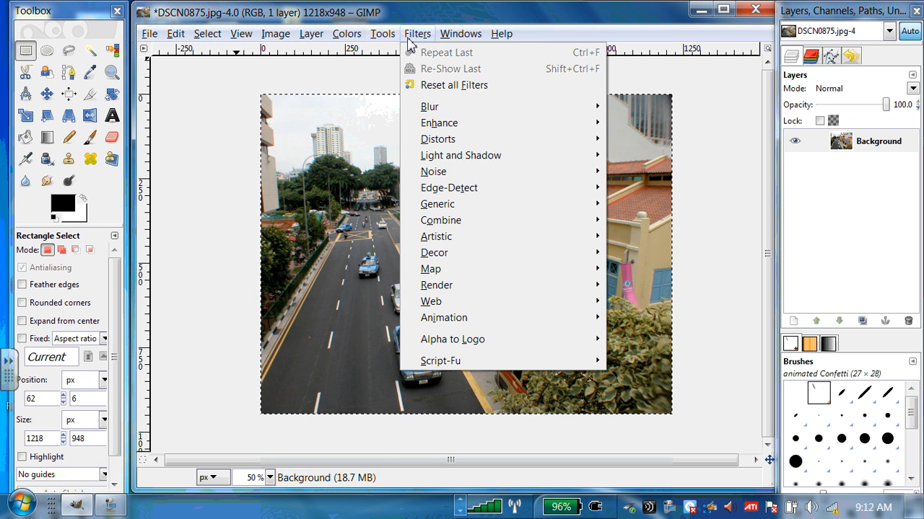
{"action": "mouse_move", "coordinate": [451, 46]}
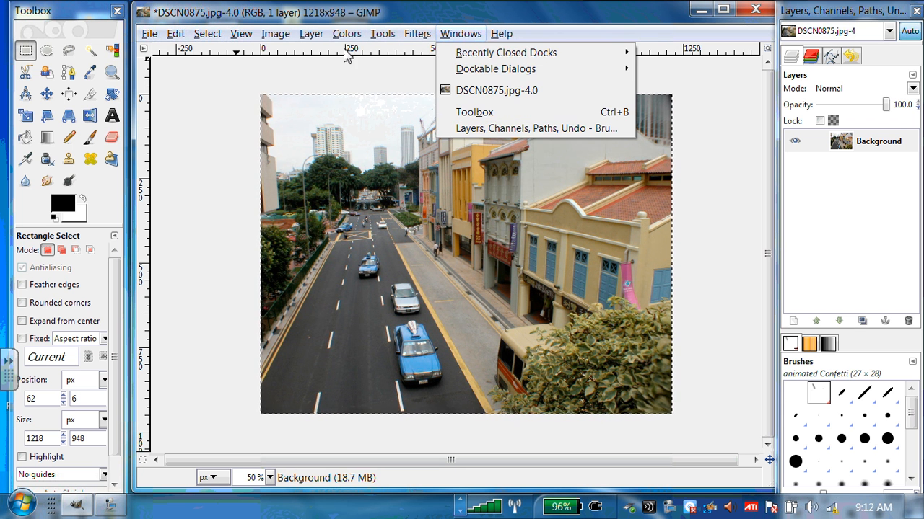
- Scale the cropped photo to a width of 3 inches, keeping its proportions
{"action": "mouse_move", "coordinate": [286, 38]}
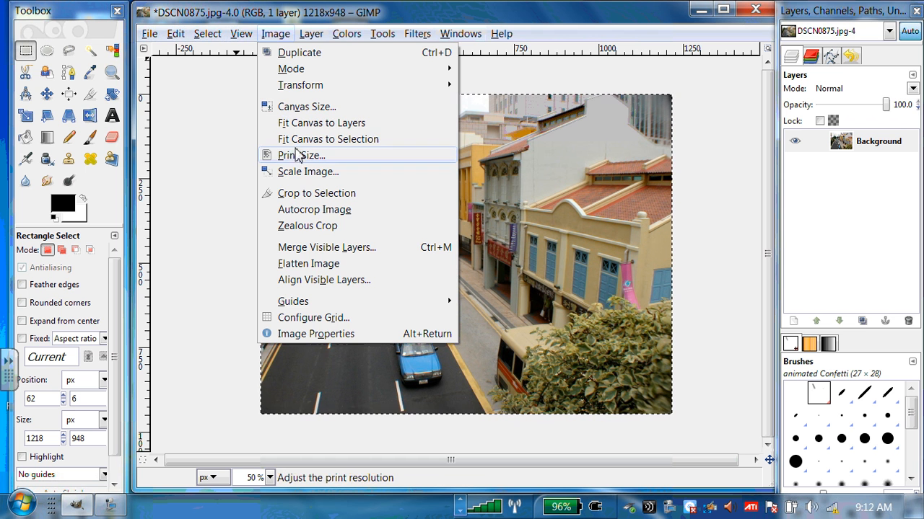
{"action": "left_click", "coordinate": [293, 172]}
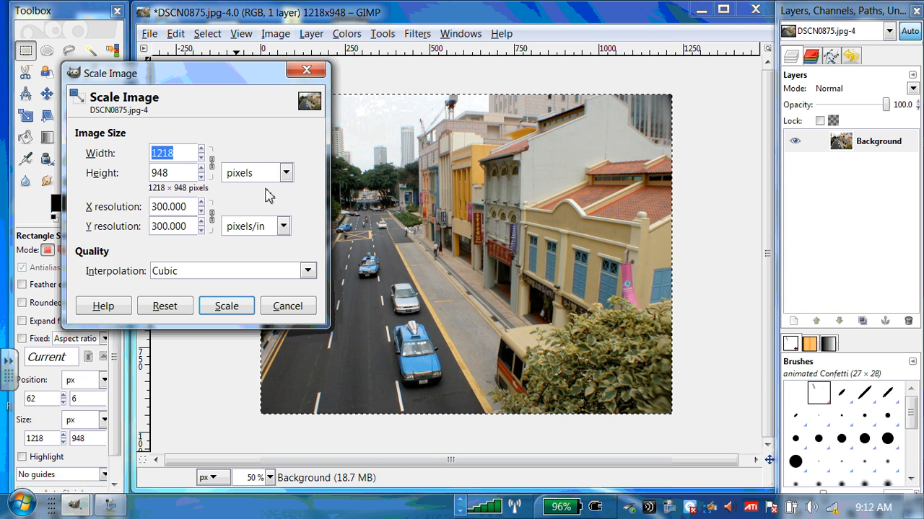
{"action": "left_click", "coordinate": [282, 173]}
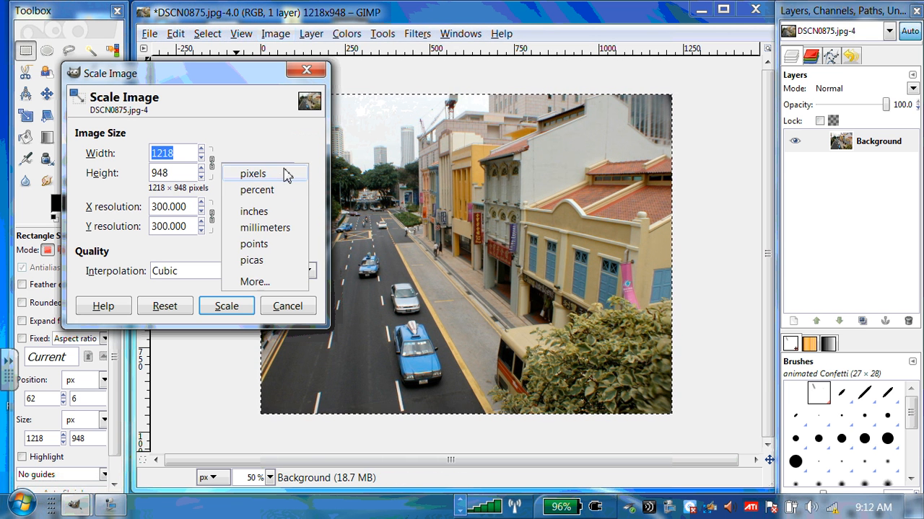
{"action": "left_click", "coordinate": [270, 212]}
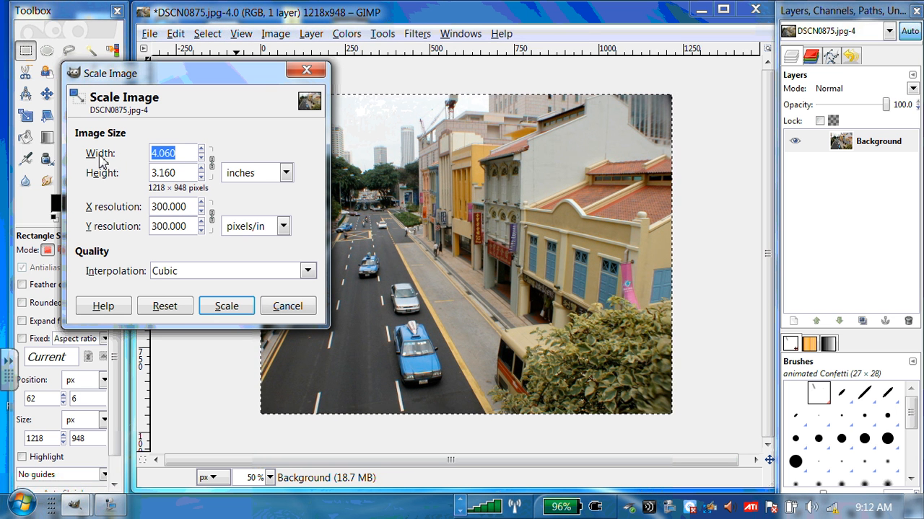
{"action": "type", "text": "3"}
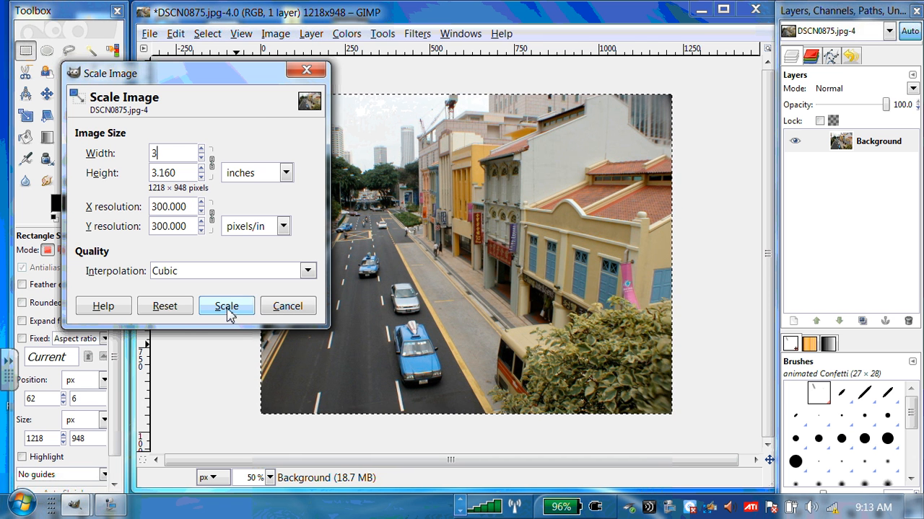
{"action": "left_click", "coordinate": [227, 307]}
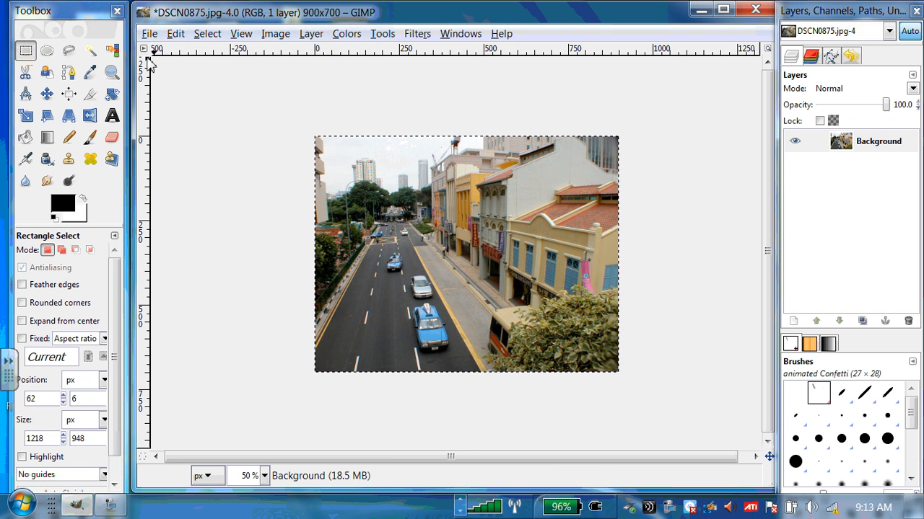
- Start saving the scaled photo under a new name, entering image 1.jpg as the file name
{"action": "left_click", "coordinate": [149, 34]}
{"action": "left_click", "coordinate": [185, 170]}
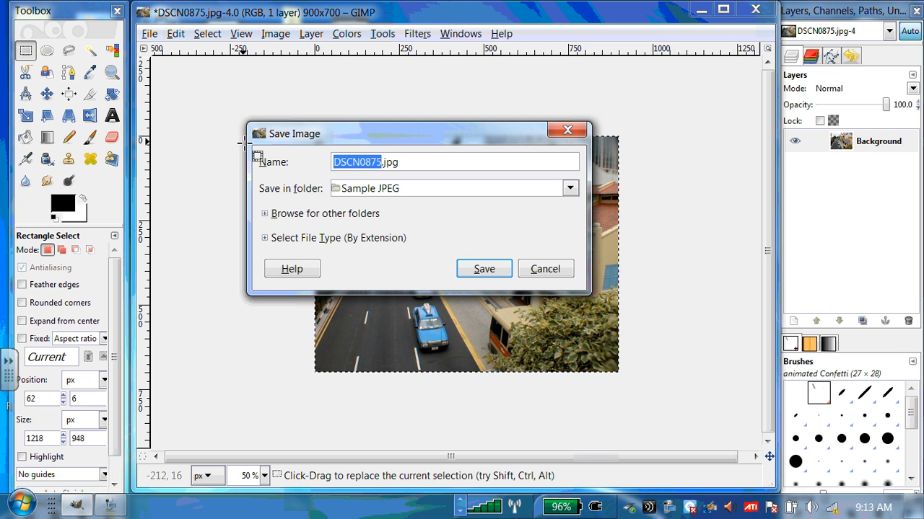
{"action": "key", "text": "BackSpace"}
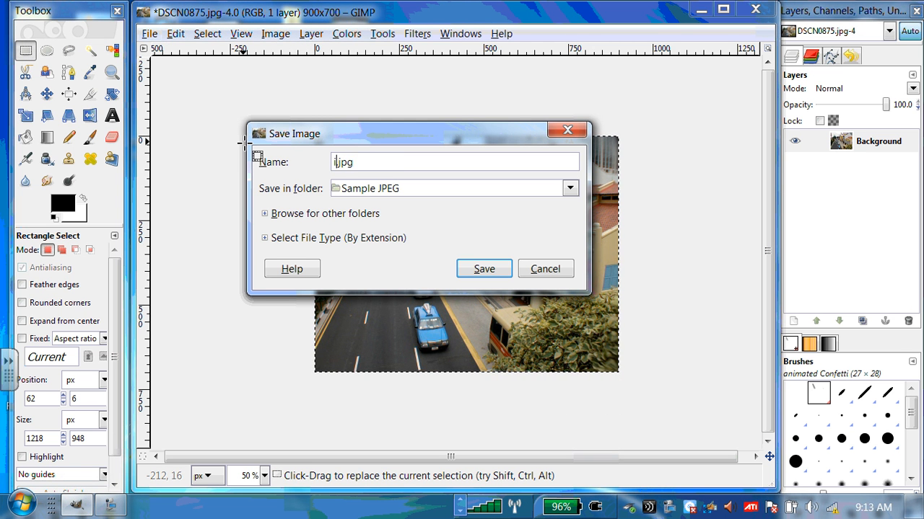
{"action": "type", "text": "image 1"}
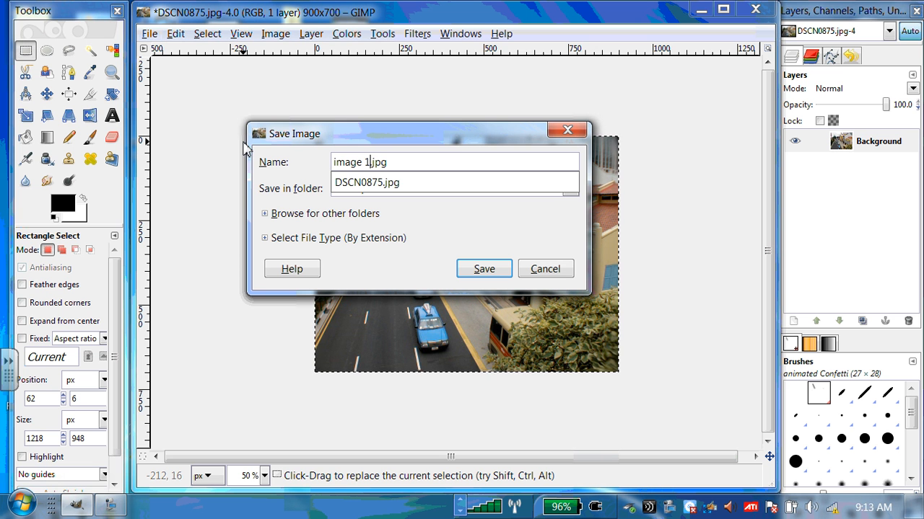
- Browse for another save location on Removable Disk (F:), going through Presentations to the Sample Images folder
{"action": "left_click", "coordinate": [267, 220]}
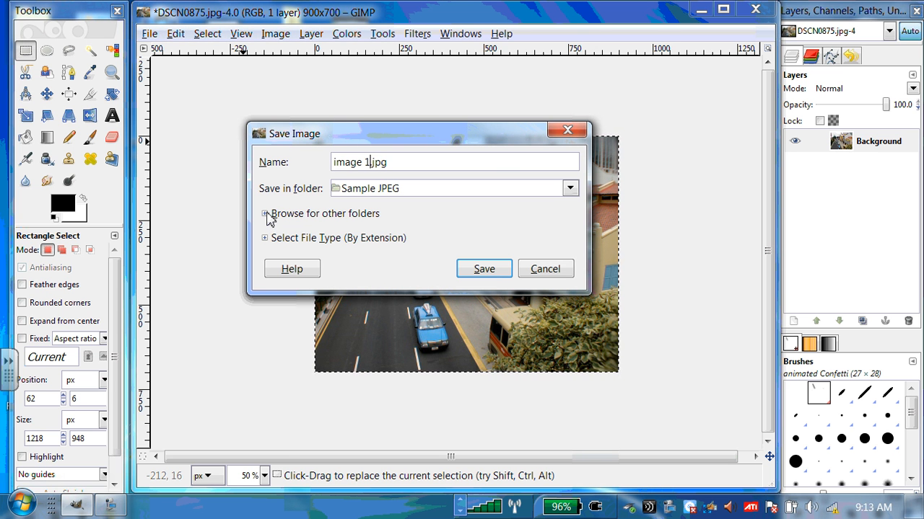
{"action": "left_click", "coordinate": [267, 217]}
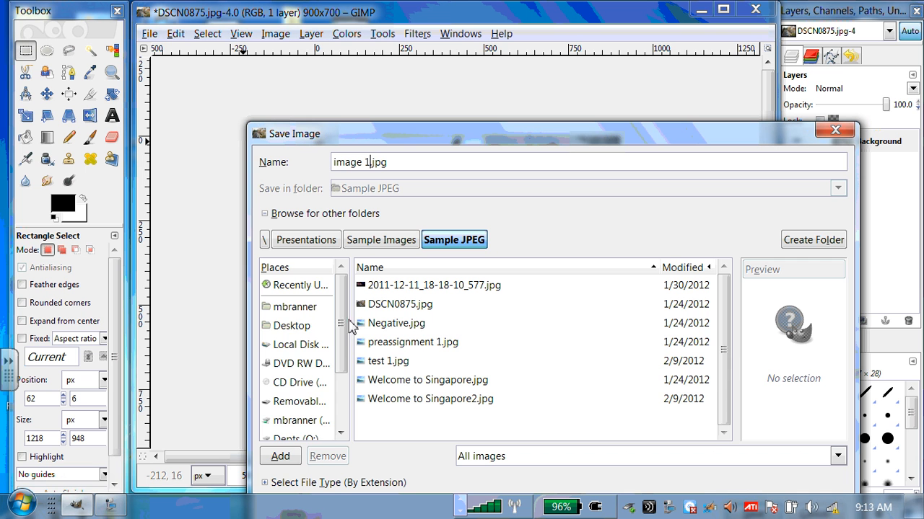
{"action": "left_click_drag", "start_coordinate": [340, 310], "coordinate": [340, 371]}
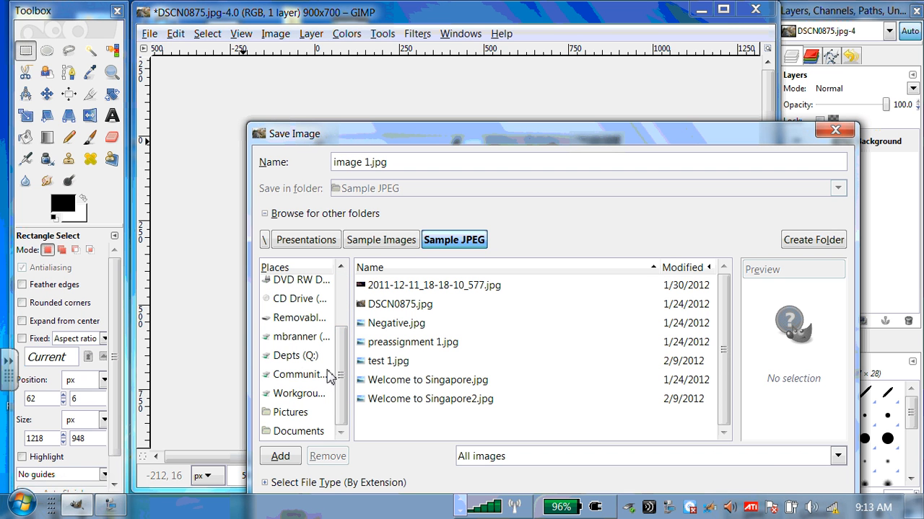
{"action": "left_click_drag", "start_coordinate": [353, 335], "coordinate": [403, 333]}
{"action": "left_click", "coordinate": [347, 324]}
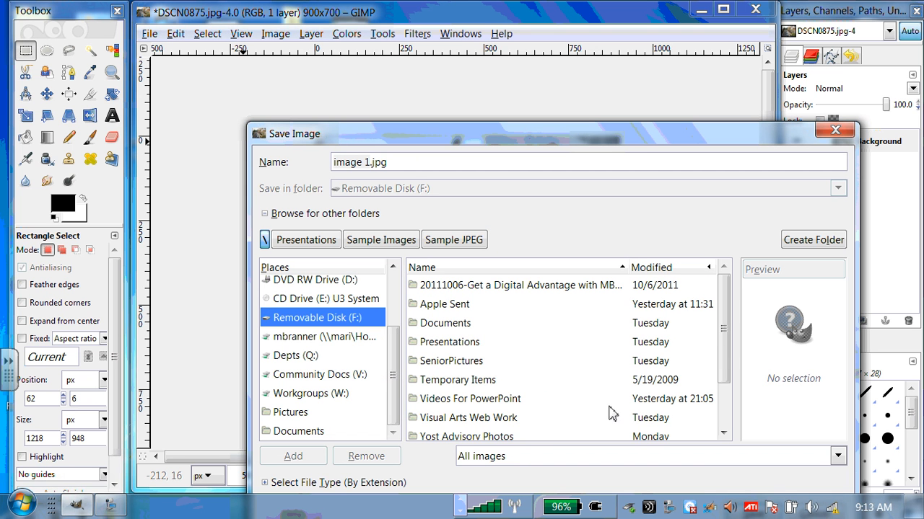
{"action": "double_click", "coordinate": [454, 342]}
{"action": "double_click", "coordinate": [464, 329]}
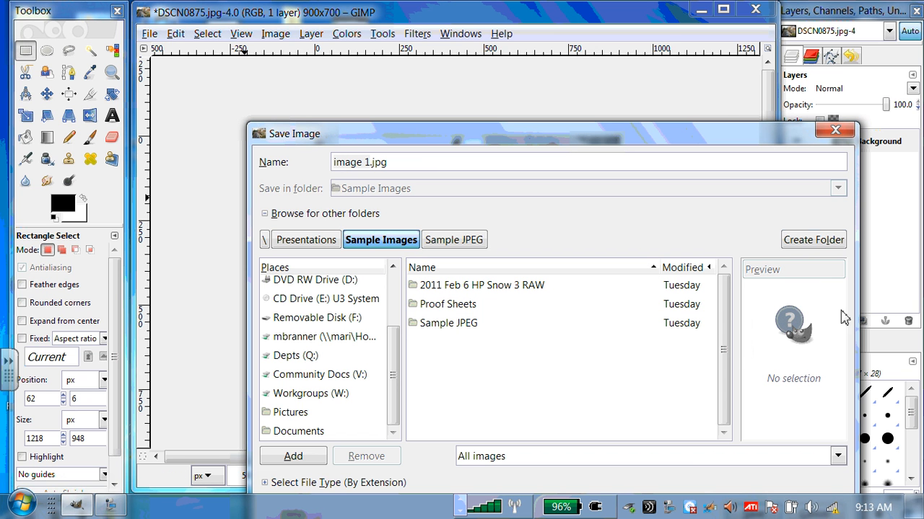
- Look through the Sample JPEG and Sample Images folders, and set the save location to the root of Removable Disk (F:)
{"action": "left_click_drag", "start_coordinate": [718, 132], "coordinate": [652, 14]}
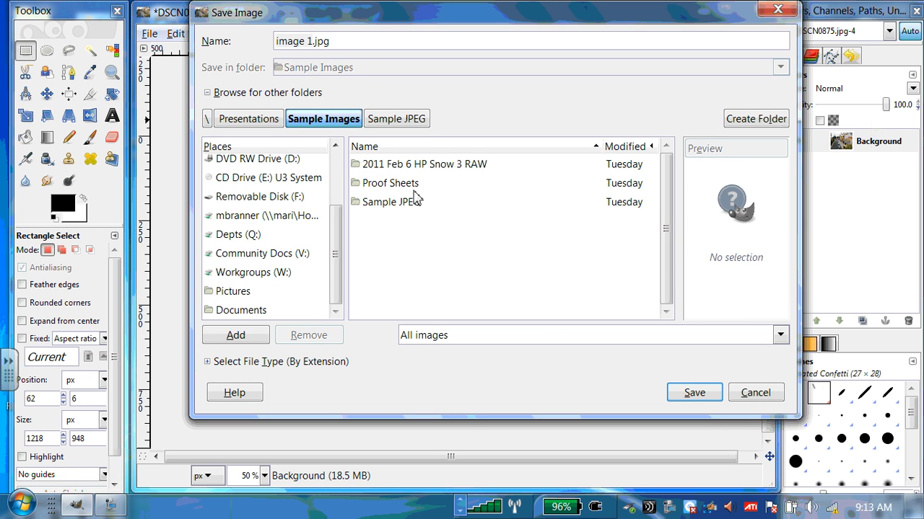
{"action": "left_click", "coordinate": [410, 123]}
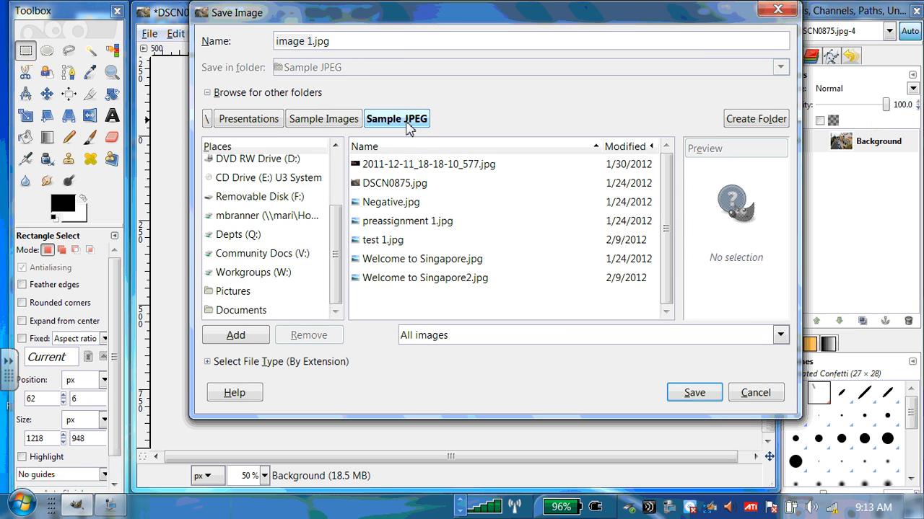
{"action": "left_click", "coordinate": [320, 121]}
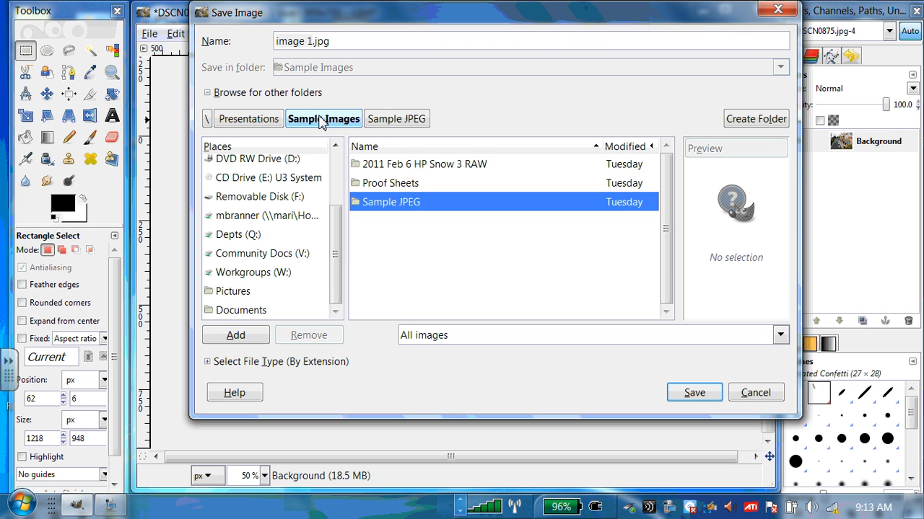
{"action": "left_click", "coordinate": [372, 122]}
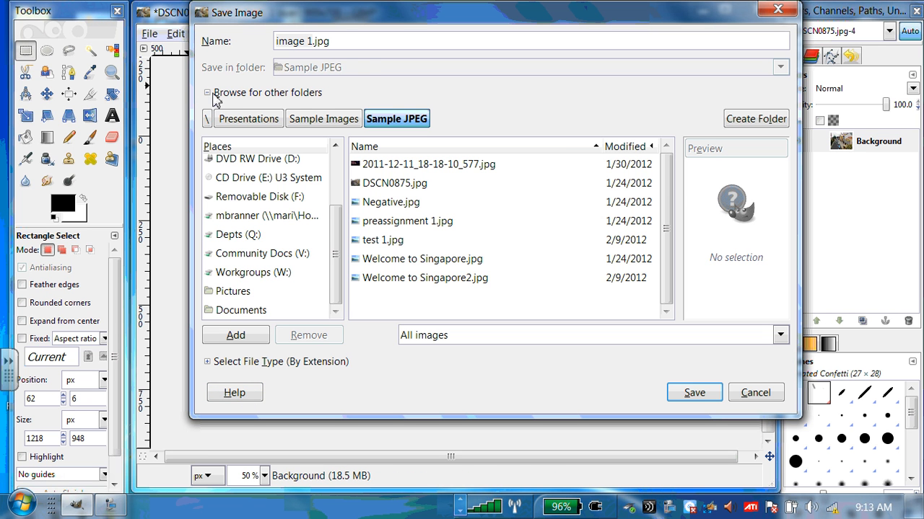
{"action": "left_click", "coordinate": [205, 121]}
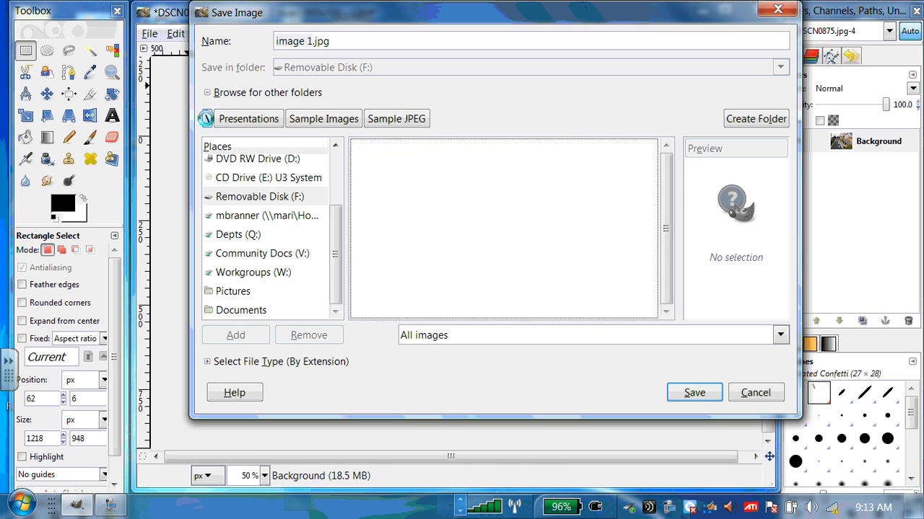
{"action": "left_click", "coordinate": [207, 93]}
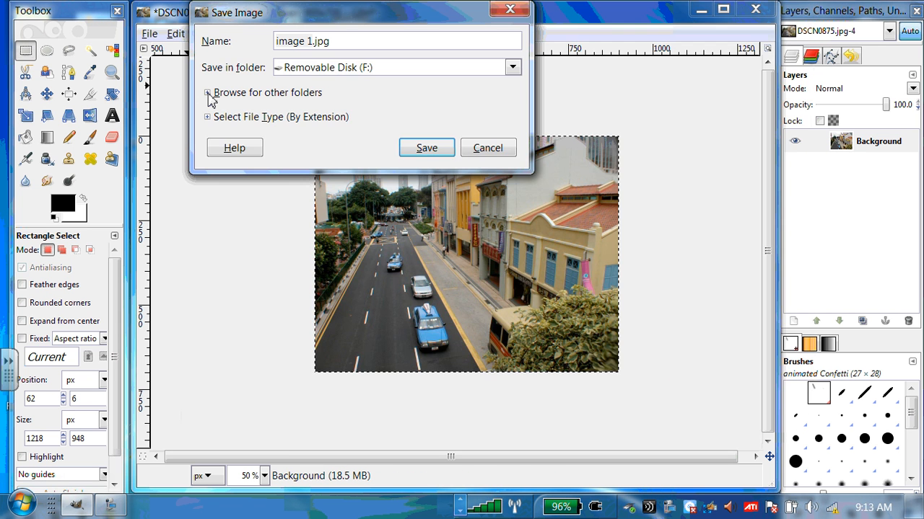
- Look through the available file types for the save and choose JPEG image
{"action": "left_click", "coordinate": [208, 118]}
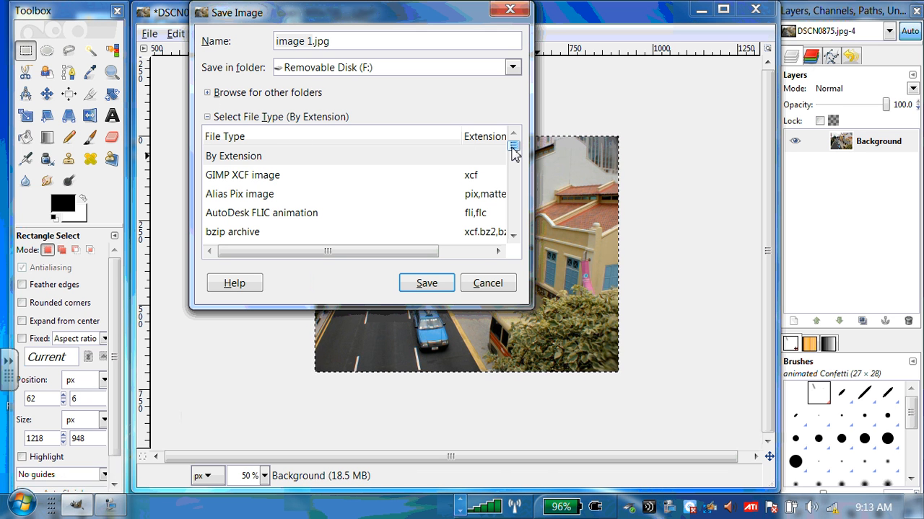
{"action": "left_click_drag", "start_coordinate": [513, 153], "coordinate": [510, 185]}
{"action": "scroll", "coordinate": [293, 217], "scroll_direction": "down", "scroll_amount": 2}
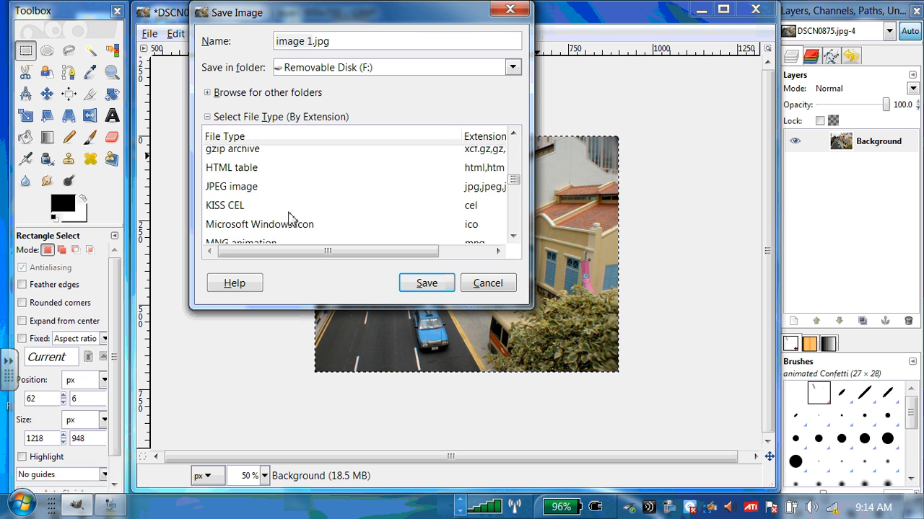
{"action": "scroll", "coordinate": [286, 213], "scroll_direction": "down", "scroll_amount": 2}
{"action": "scroll", "coordinate": [284, 206], "scroll_direction": "up", "scroll_amount": 3}
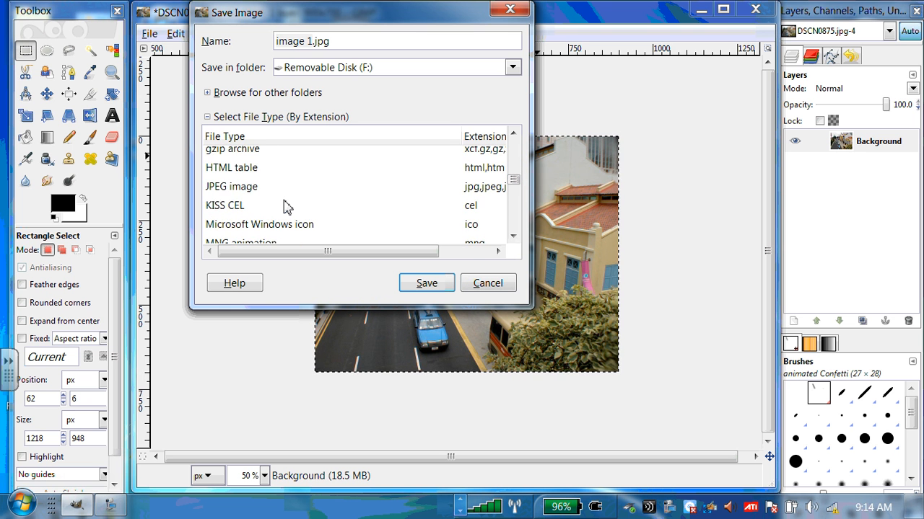
{"action": "scroll", "coordinate": [286, 207], "scroll_direction": "up", "scroll_amount": 3}
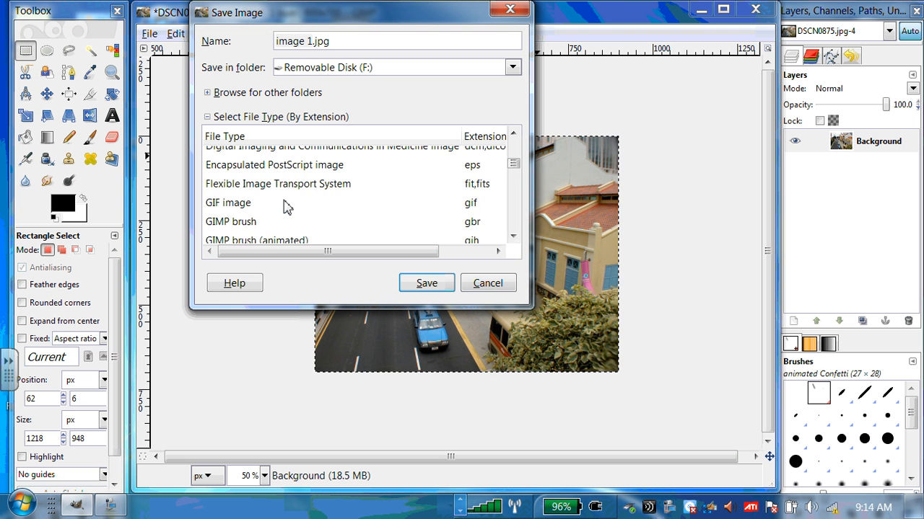
{"action": "scroll", "coordinate": [264, 202], "scroll_direction": "down", "scroll_amount": 3}
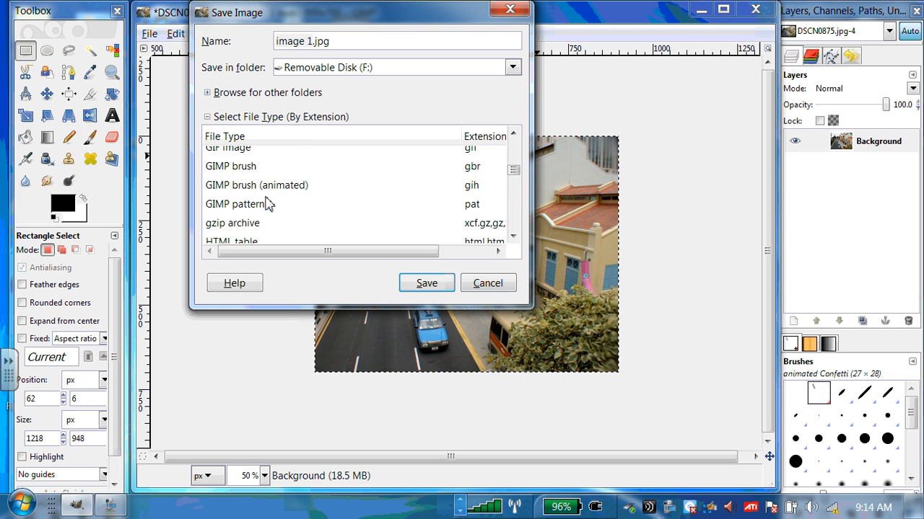
{"action": "left_click", "coordinate": [281, 209]}
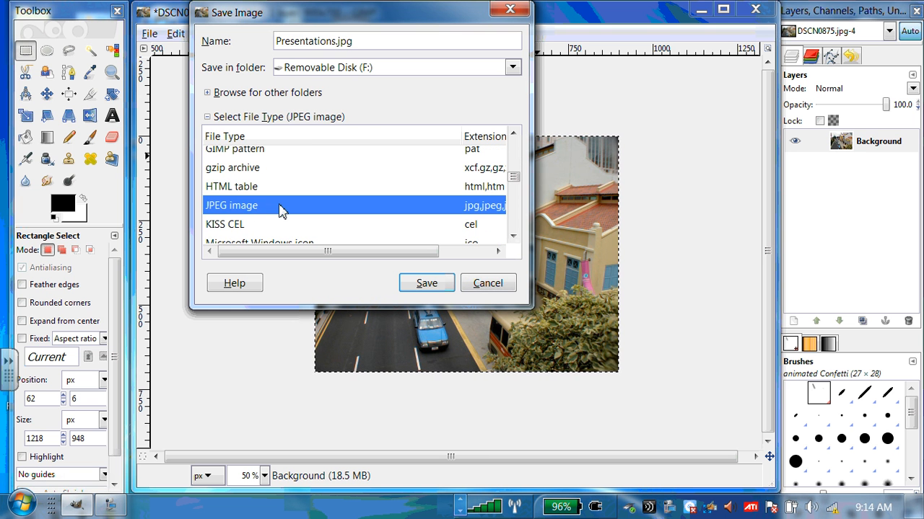
- Save the photo as Presentations.jpg with a JPEG quality of 79 and the preview in the image window turned on
{"action": "left_click", "coordinate": [426, 285]}
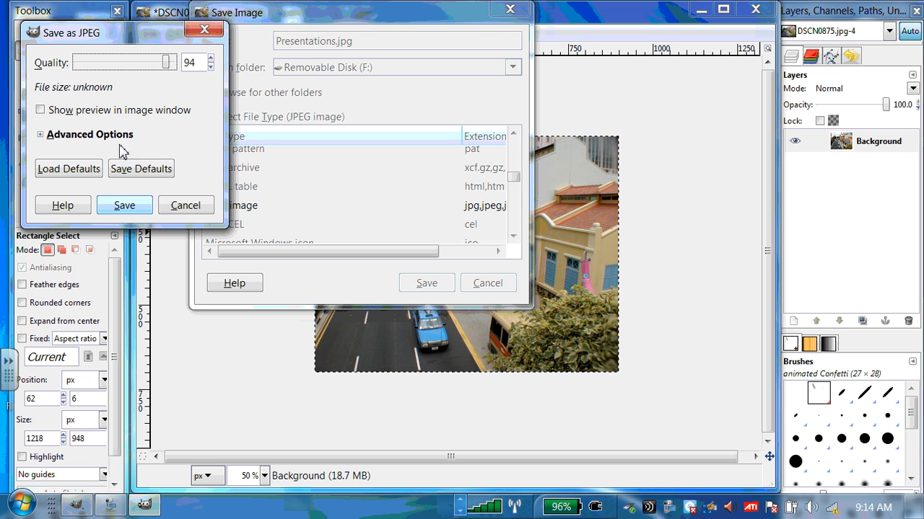
{"action": "left_click_drag", "start_coordinate": [165, 62], "coordinate": [153, 64]}
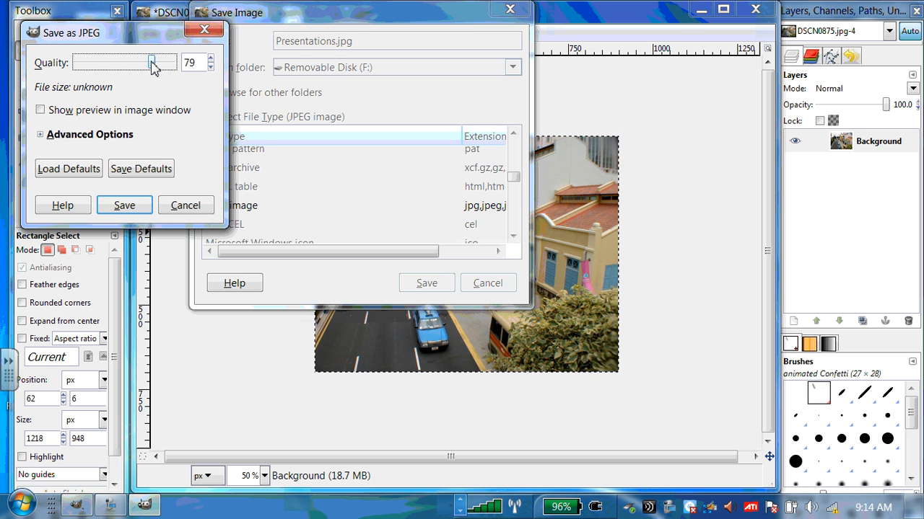
{"action": "left_click", "coordinate": [36, 109]}
{"action": "left_click", "coordinate": [124, 205]}
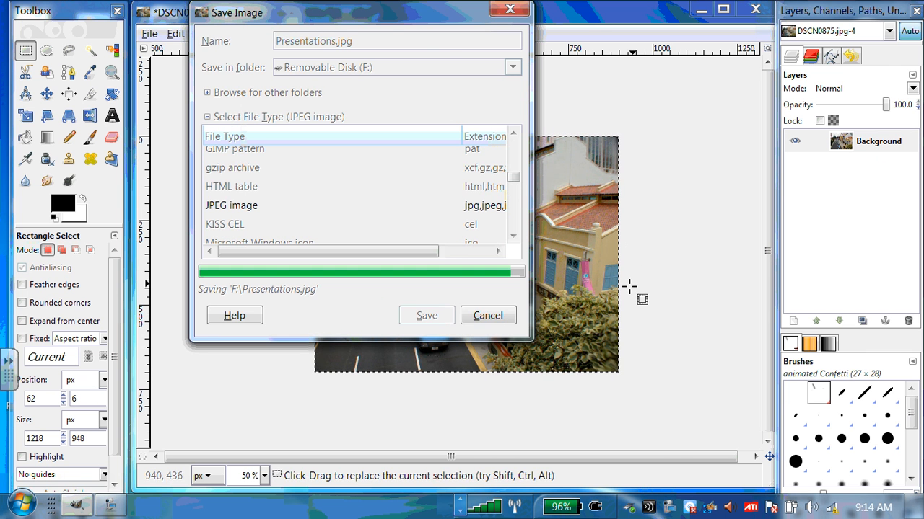
{"action": "right_click", "coordinate": [669, 510]}
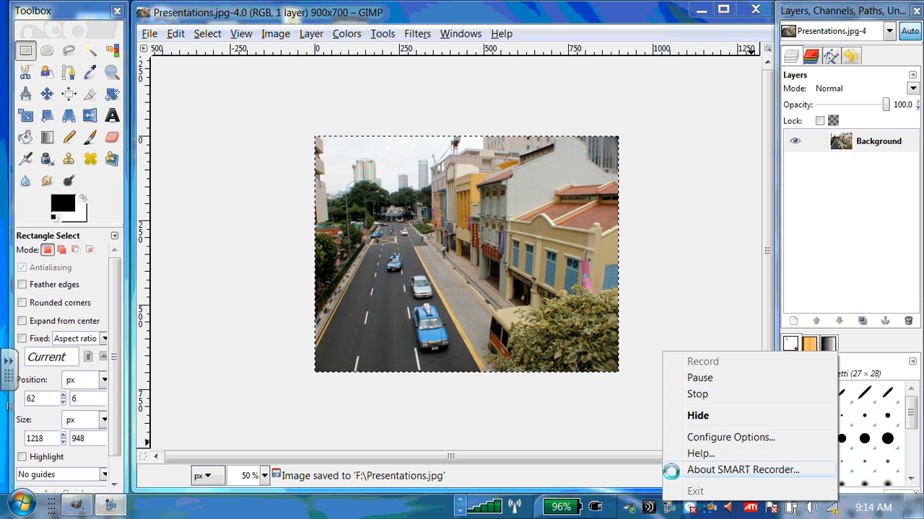